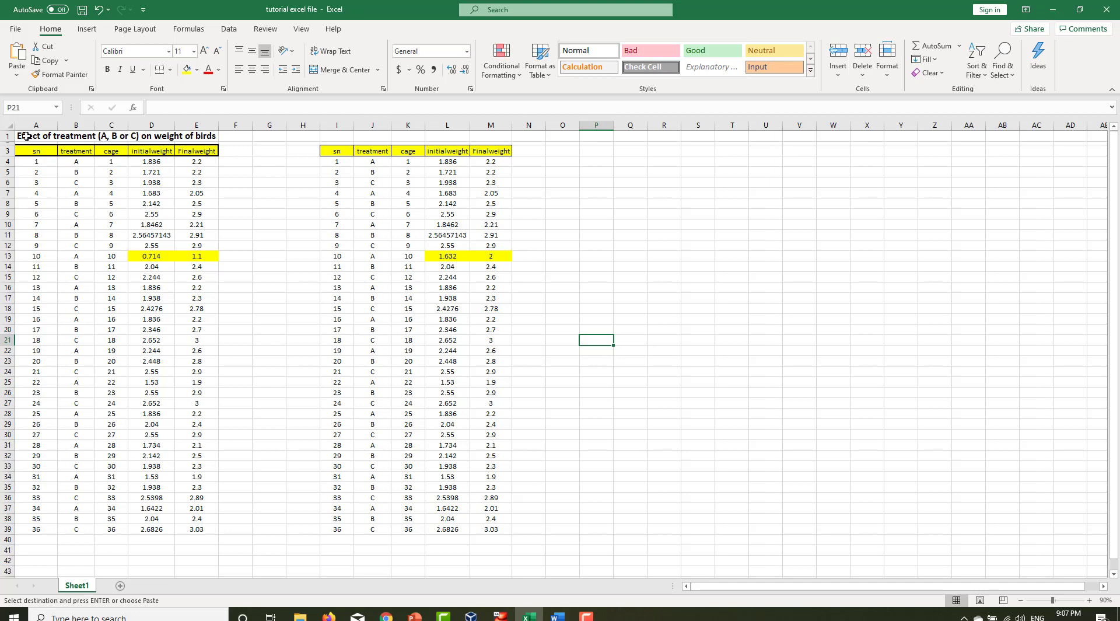
# - Examine the title and the sn, treatment, cage, initialweight and Finalweight columns of the first bird-weight table
pyautogui.moveTo(26, 136); pyautogui.dragTo(217, 140)
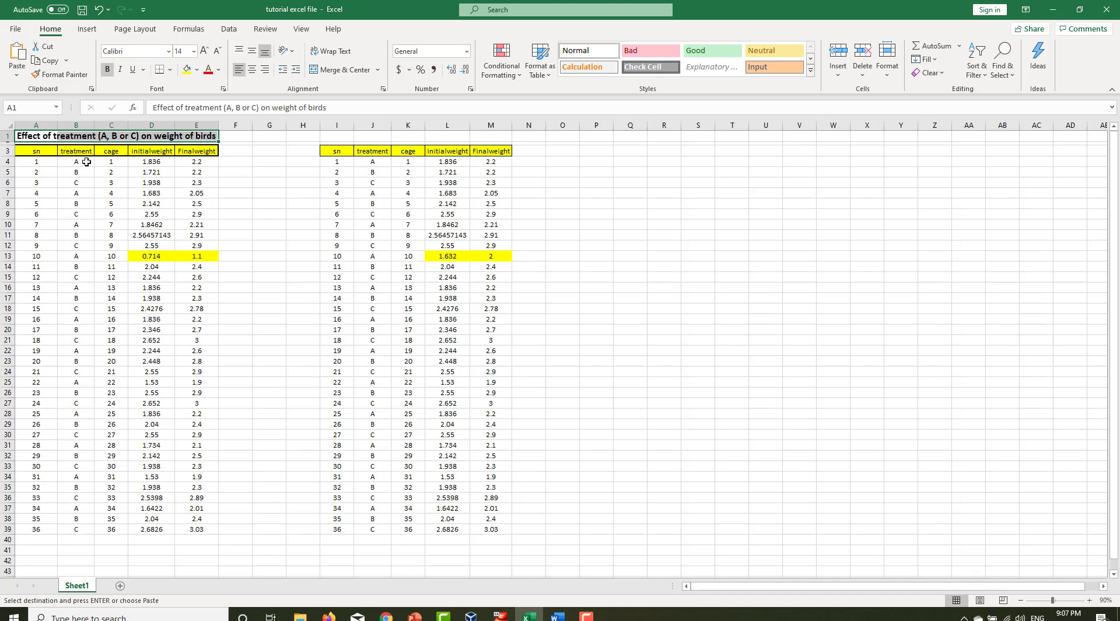
pyautogui.moveTo(38, 153); pyautogui.dragTo(37, 530)
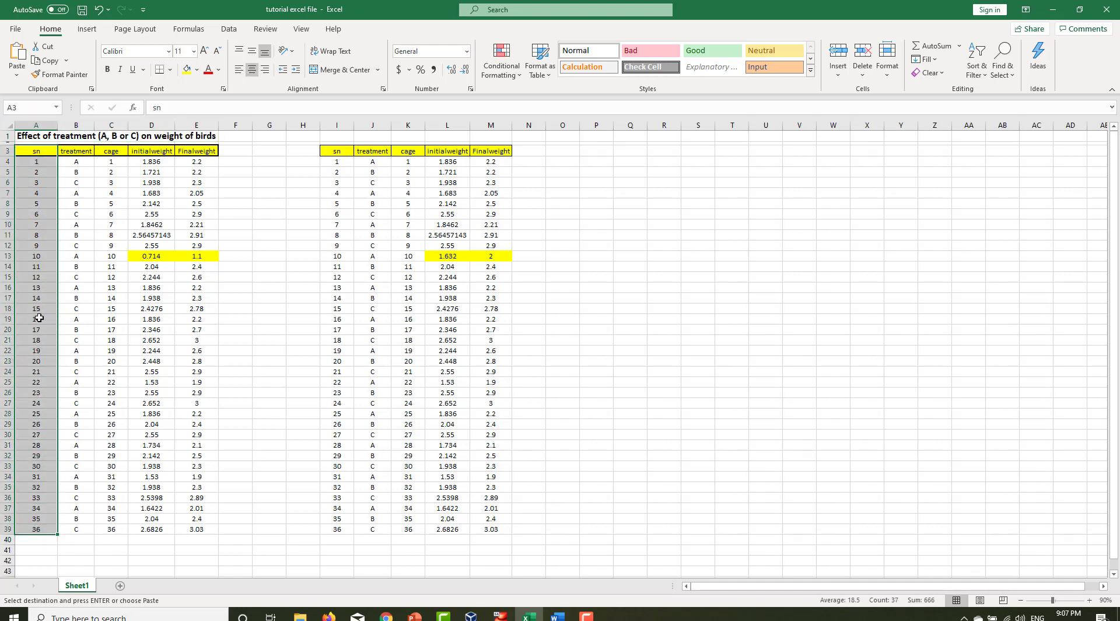
pyautogui.hotkey('ctrl', 'v')
pyautogui.moveTo(86, 164); pyautogui.dragTo(76, 532)
pyautogui.hotkey('ctrl', 'v')
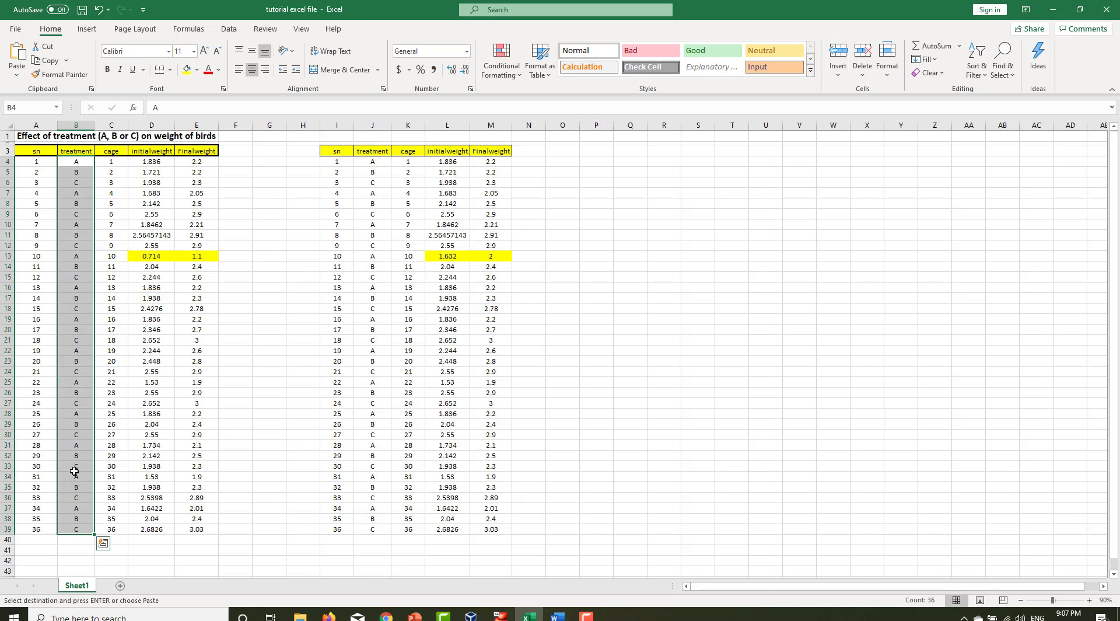
pyautogui.moveTo(114, 164); pyautogui.dragTo(114, 531)
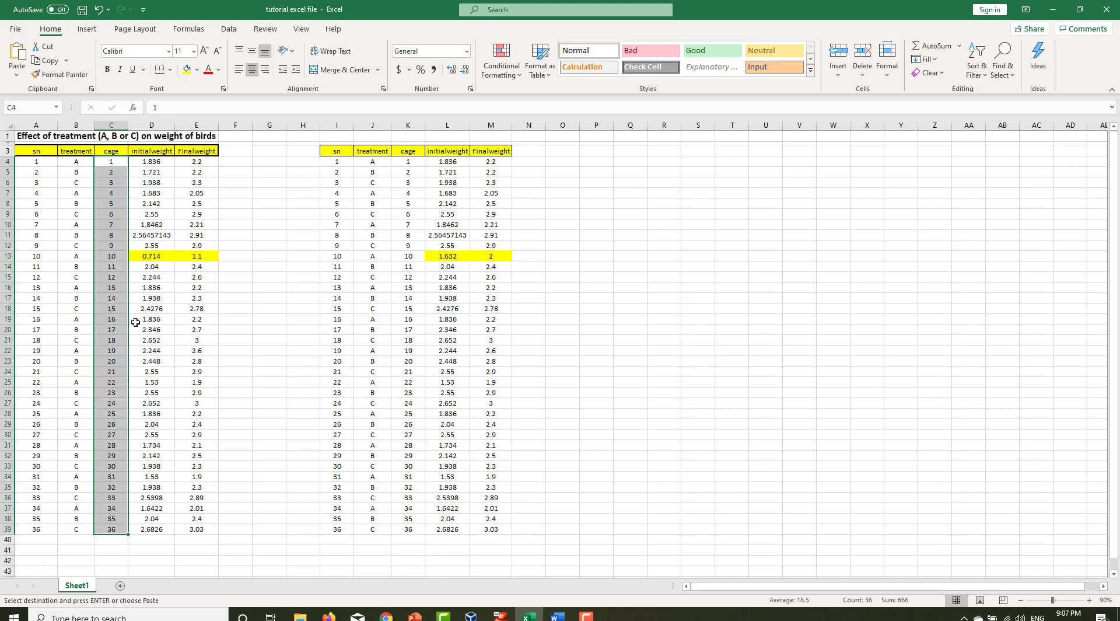
pyautogui.click(154, 165)
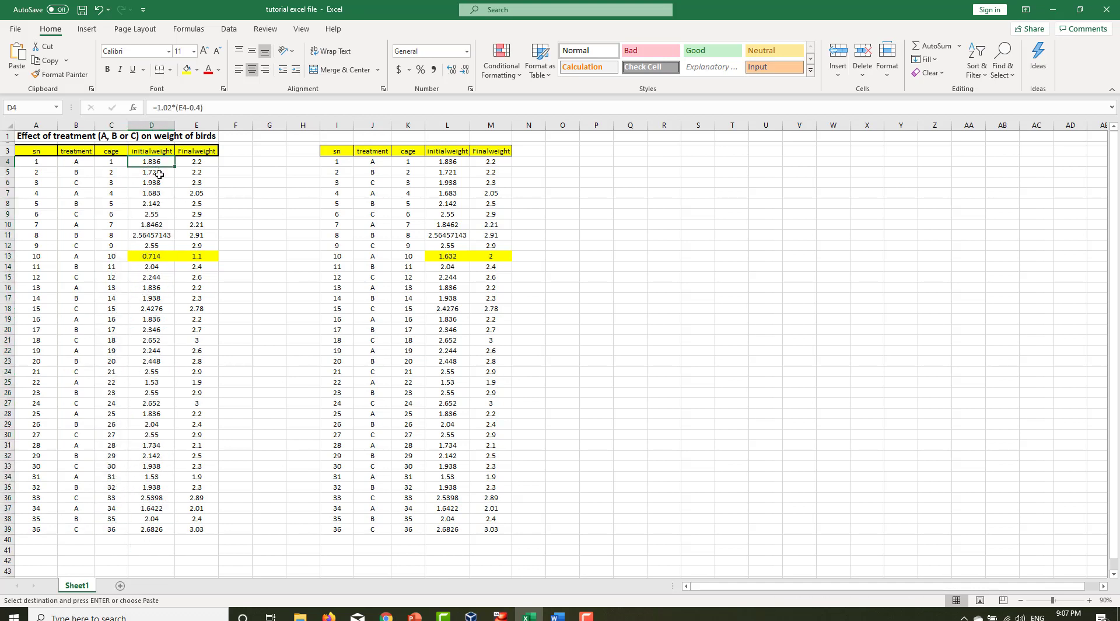
pyautogui.moveTo(159, 174); pyautogui.dragTo(153, 528)
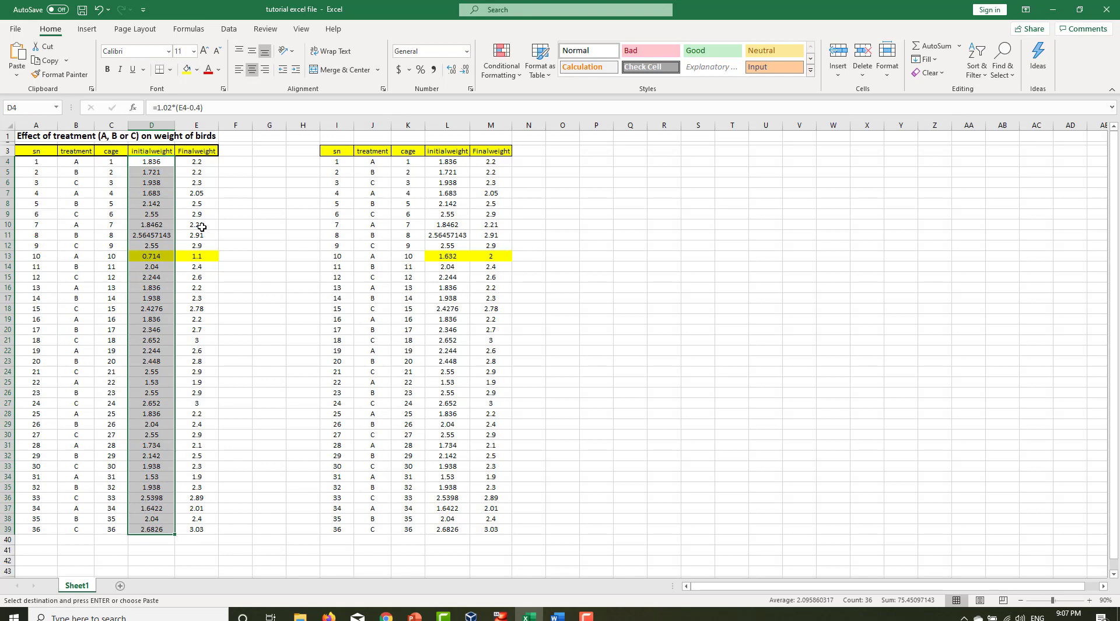
pyautogui.moveTo(199, 166); pyautogui.dragTo(191, 529)
pyautogui.hotkey('ctrl', 'v')
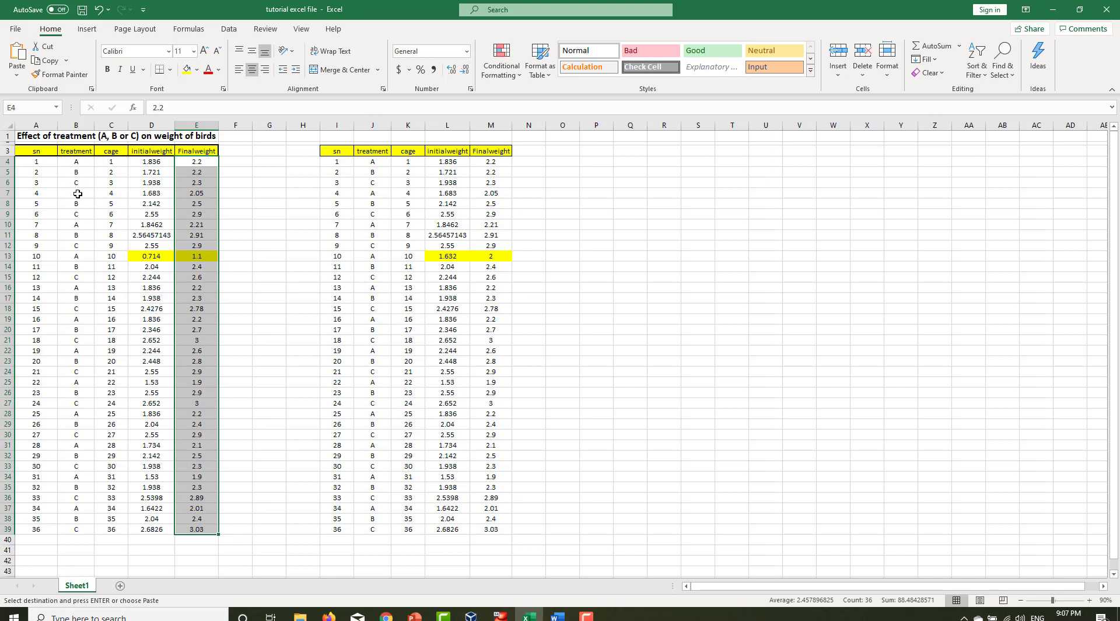
# - Select all data rows of the second bird-weight table, from sn to Finalweight, for review
pyautogui.click(336, 161)
pyautogui.hotkey('ctrl', 'shift', 'Right')
pyautogui.hotkey('ctrl', 'shift', 'Down')
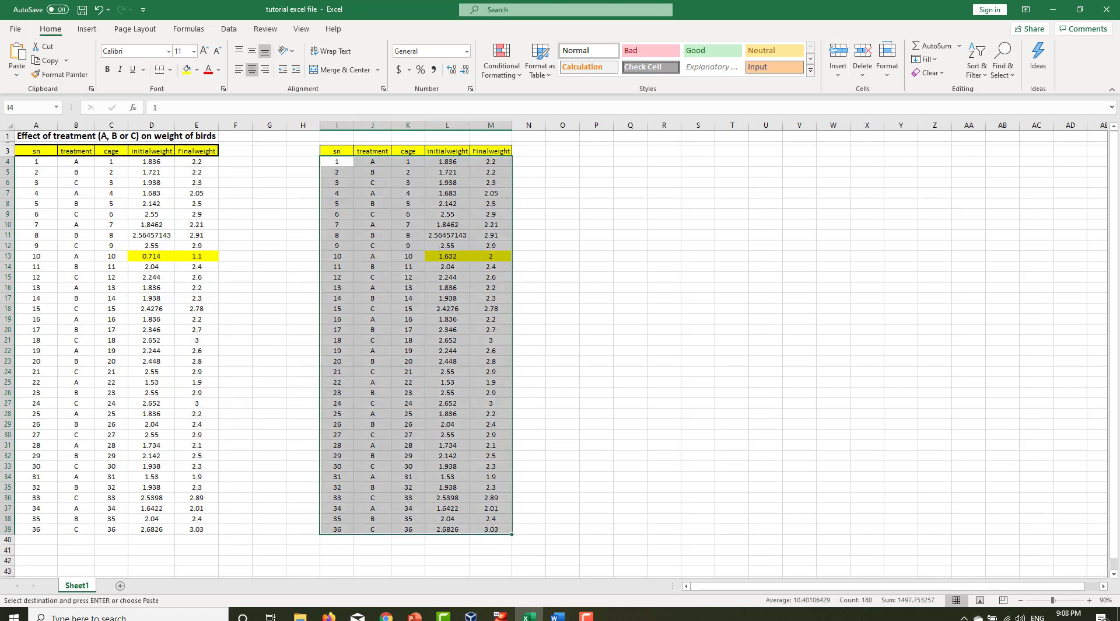
# - Switch to the Normality.sas program in SAS Studio and rename the dataset in its Data statement as one
pyautogui.click(529, 614)
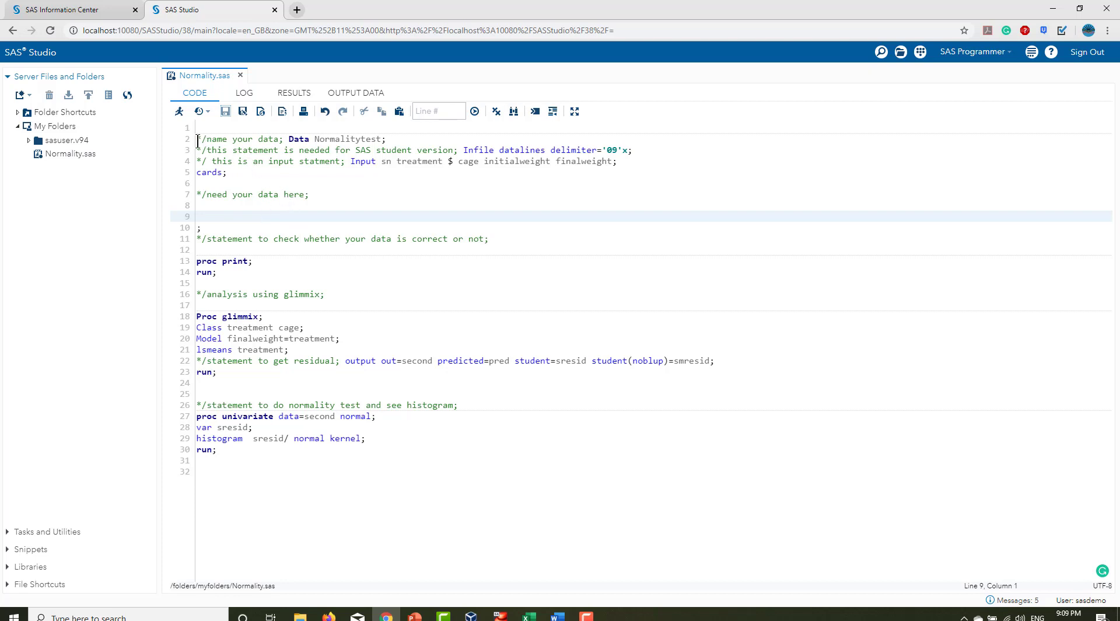
pyautogui.moveTo(197, 141); pyautogui.dragTo(352, 451)
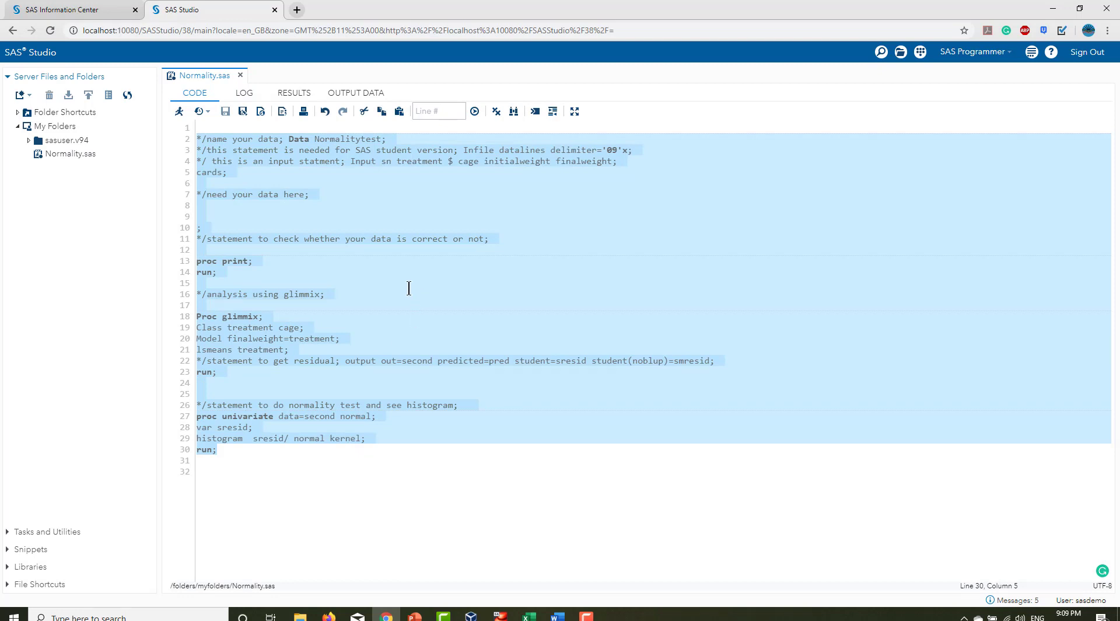
pyautogui.click(291, 138)
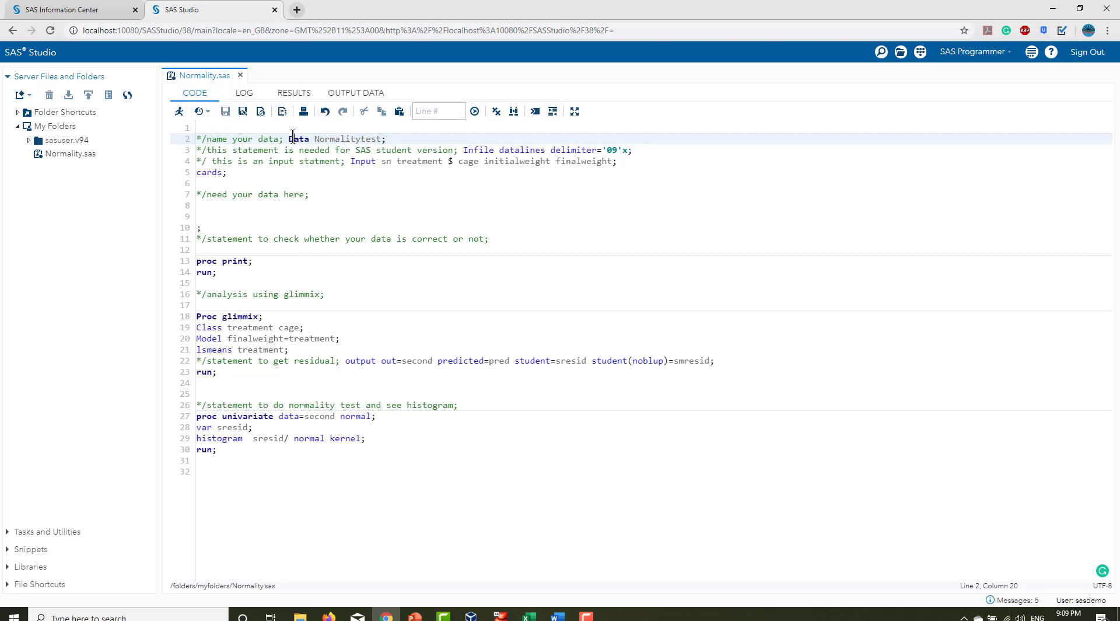
pyautogui.keyDown('shift'); pyautogui.click(366, 138); pyautogui.keyUp('shift')
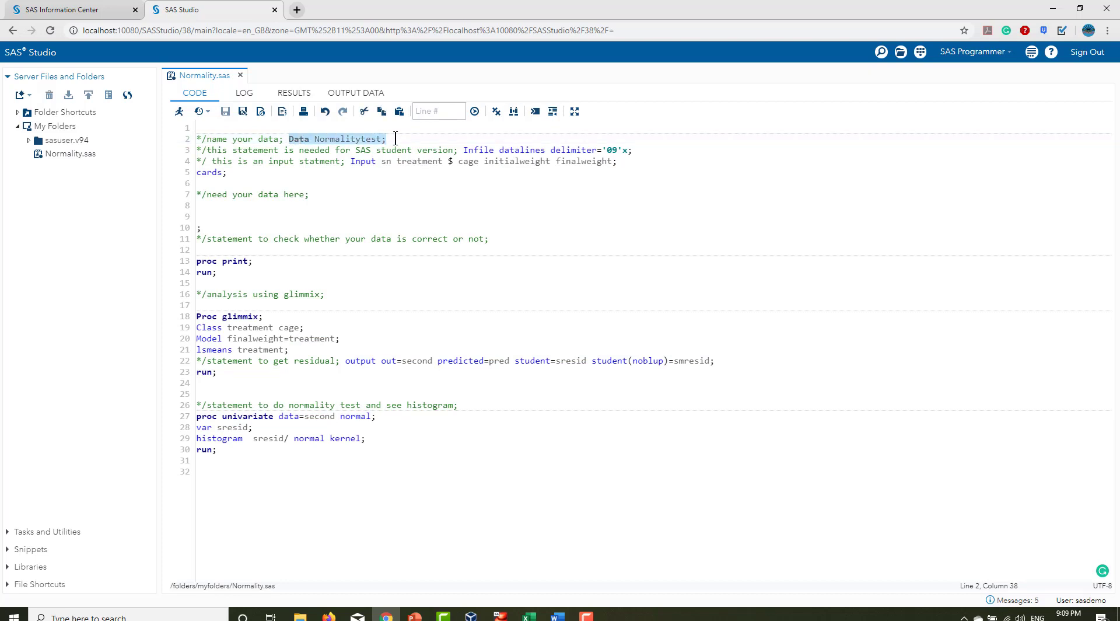
pyautogui.click(317, 139)
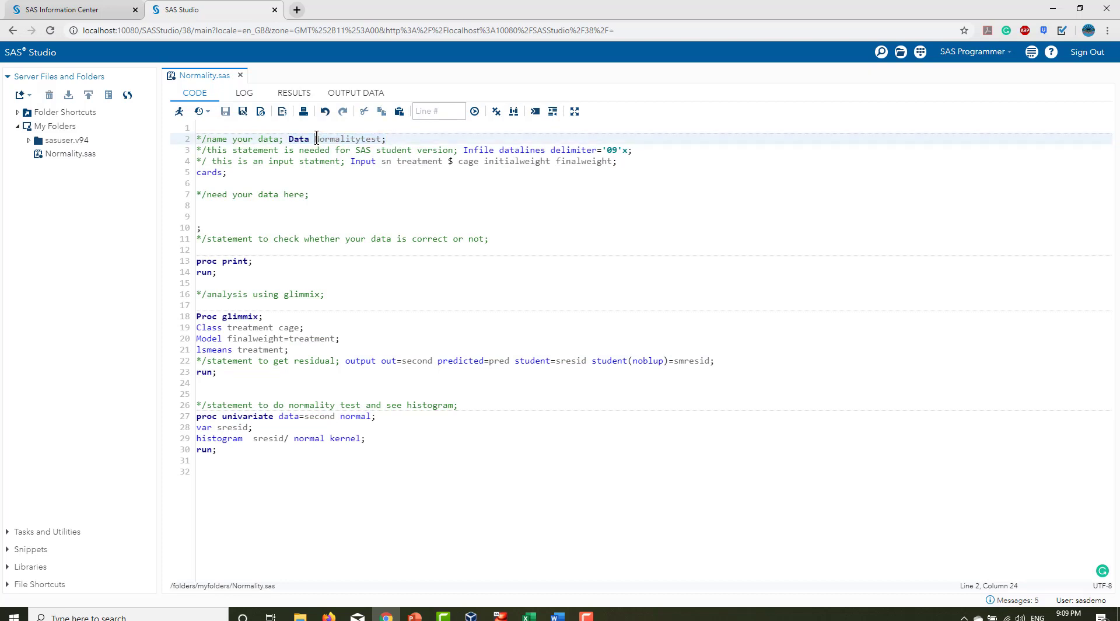
pyautogui.doubleClick(359, 139)
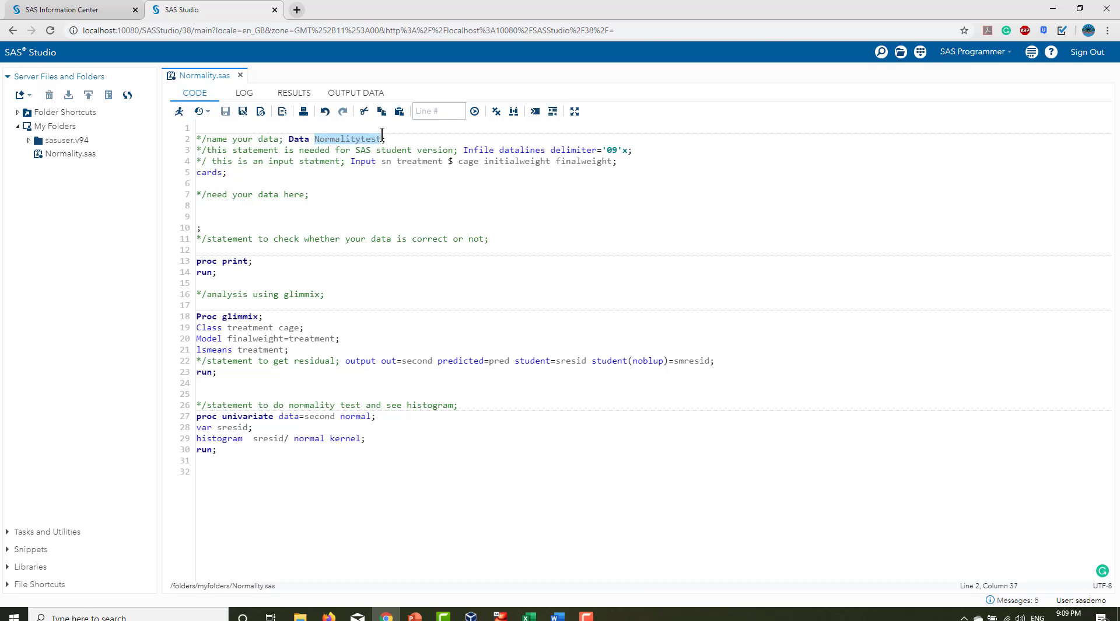
pyautogui.write('1')
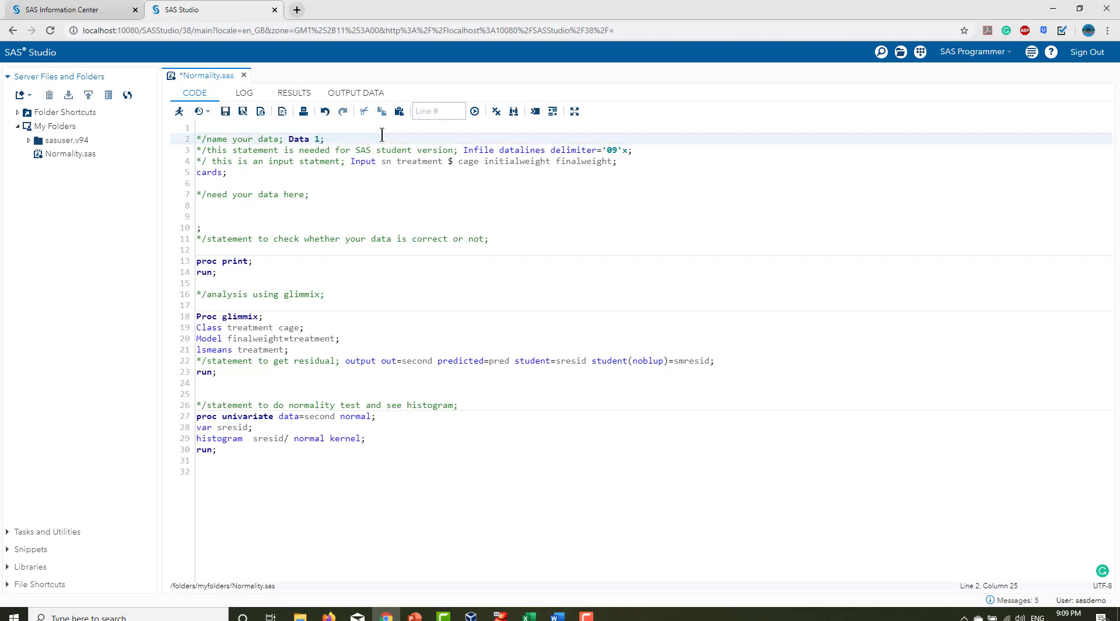
pyautogui.press('BackSpace')
pyautogui.write('one')
# - Review the Infile delimiter statement, the variables of the Input statement and the cards statement
pyautogui.click(369, 150)
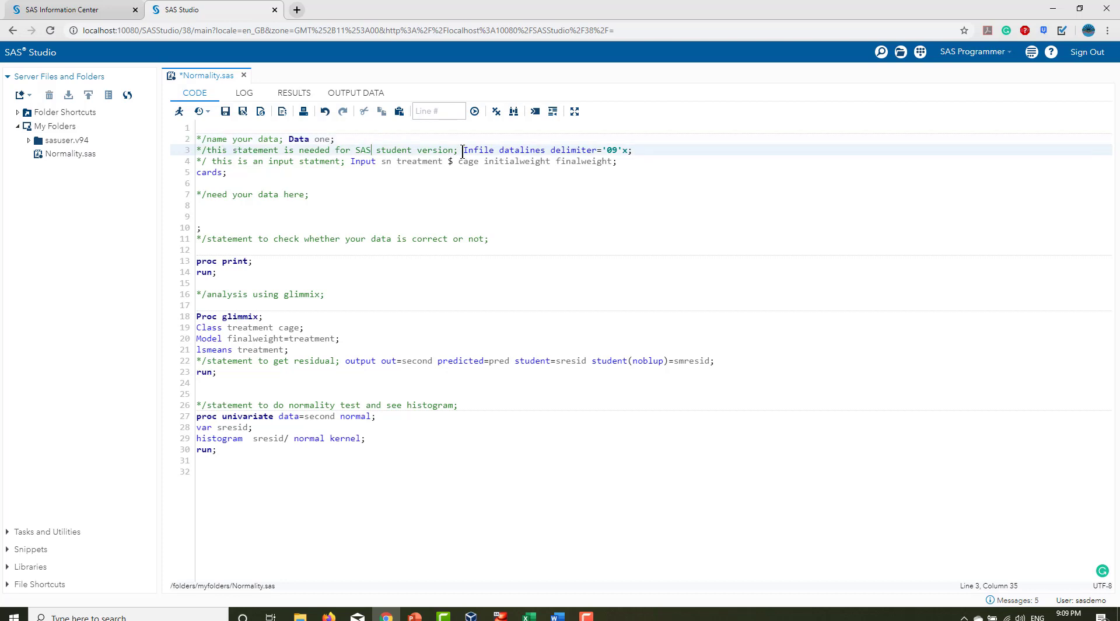
pyautogui.moveTo(464, 150); pyautogui.dragTo(637, 150)
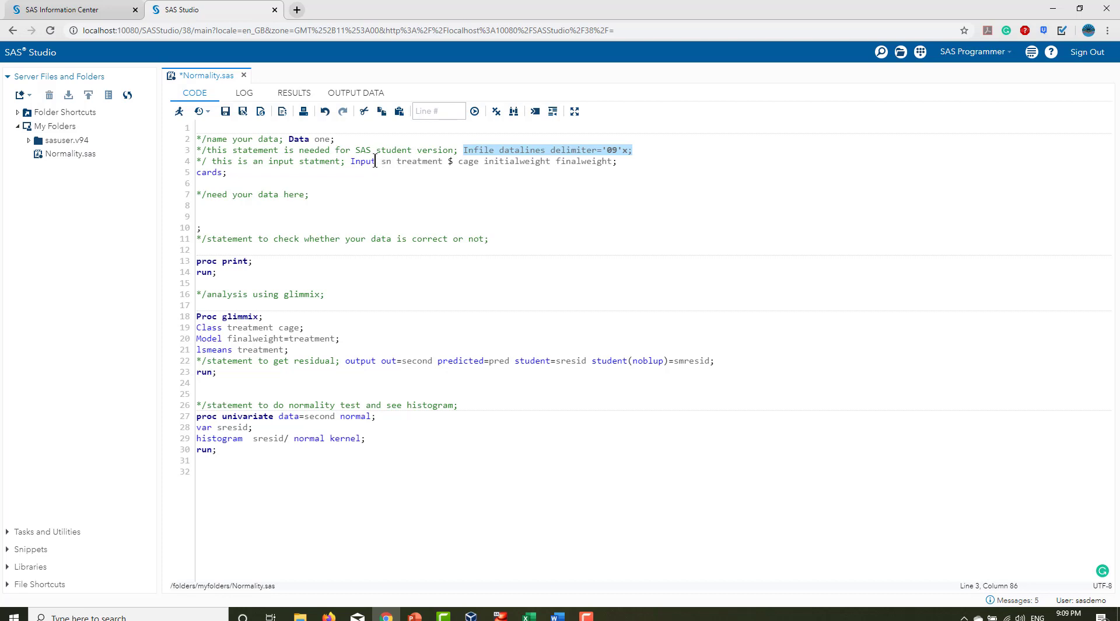
pyautogui.moveTo(380, 162)
pyautogui.mouseDown()
pyautogui.moveTo(443, 163)
pyautogui.moveTo(398, 162)
pyautogui.mouseUp()
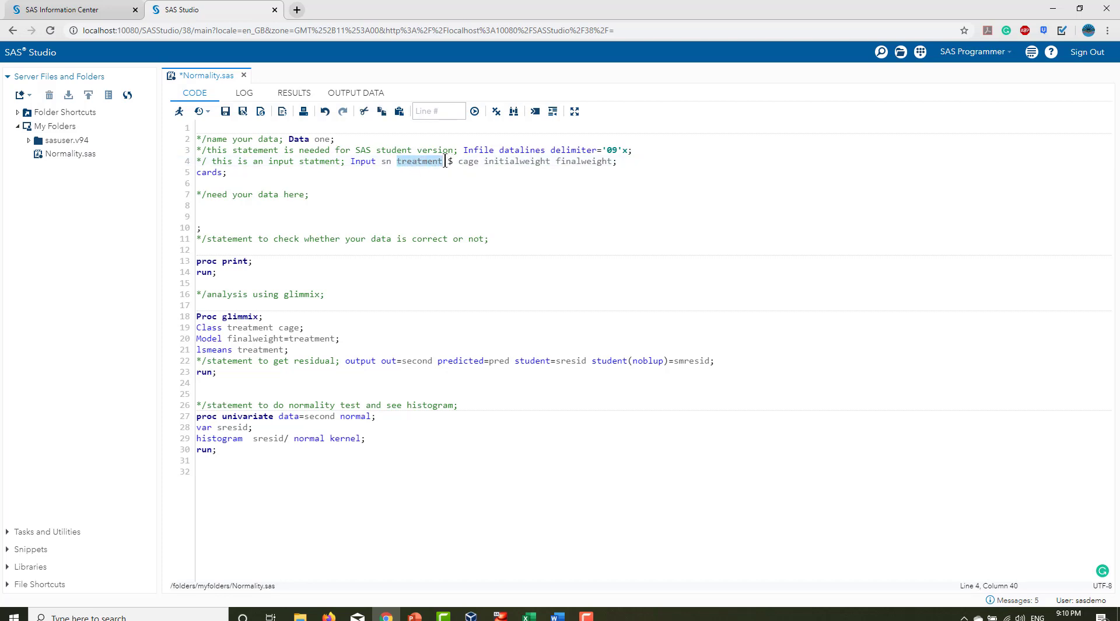
pyautogui.click(448, 161)
pyautogui.click(460, 162)
pyautogui.moveTo(460, 162); pyautogui.dragTo(618, 162)
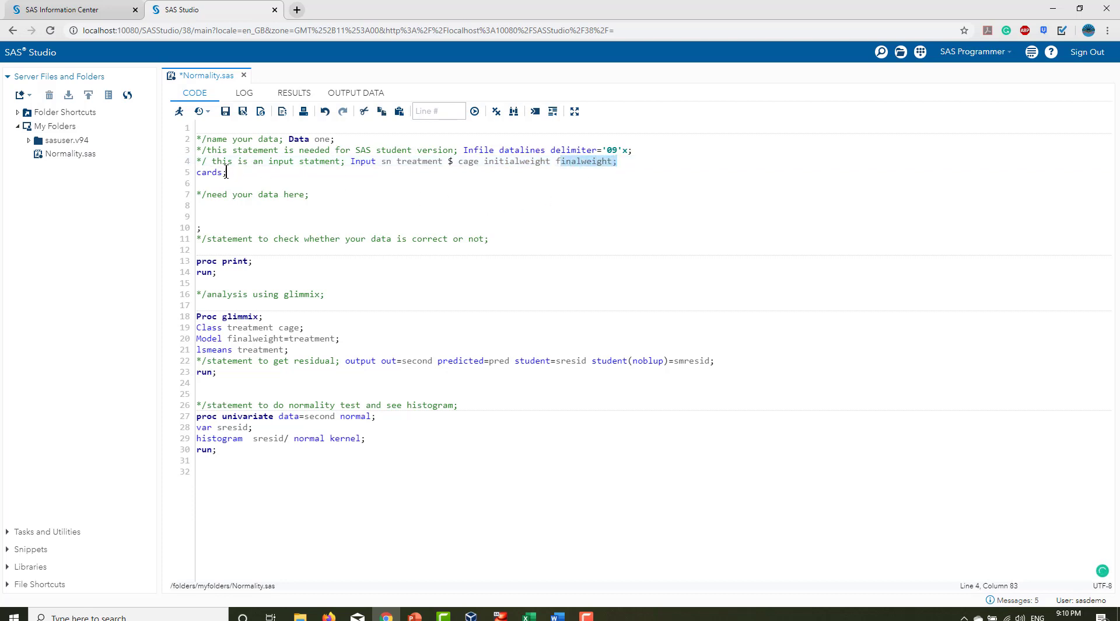
pyautogui.moveTo(229, 172); pyautogui.dragTo(197, 172)
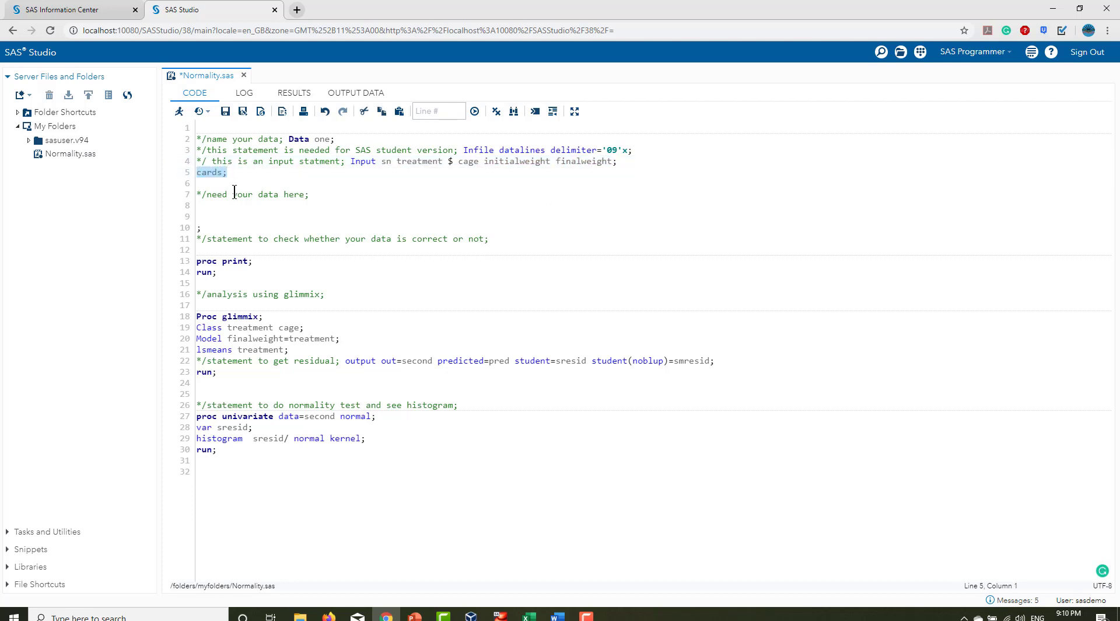
# - Copy the first table's data rows without headers from the Excel workbook and paste them below the "need your data here" comment in SAS Studio
pyautogui.click(202, 206)
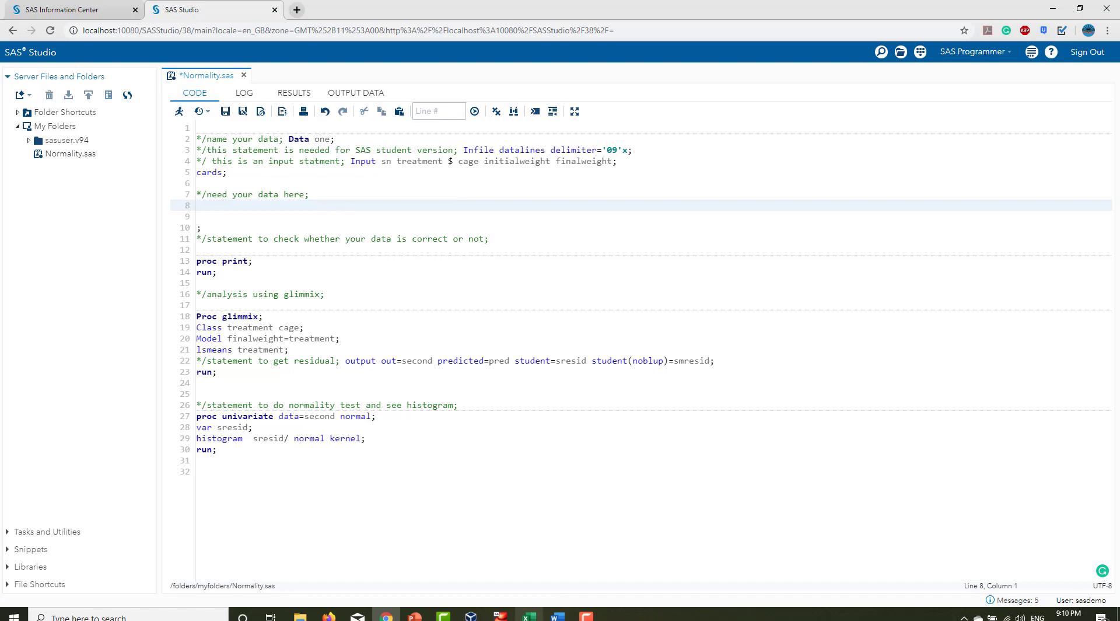
pyautogui.click(529, 616)
pyautogui.moveTo(33, 161)
pyautogui.mouseDown()
pyautogui.moveTo(121, 190)
pyautogui.moveTo(184, 241)
pyautogui.moveTo(180, 527)
pyautogui.mouseUp()
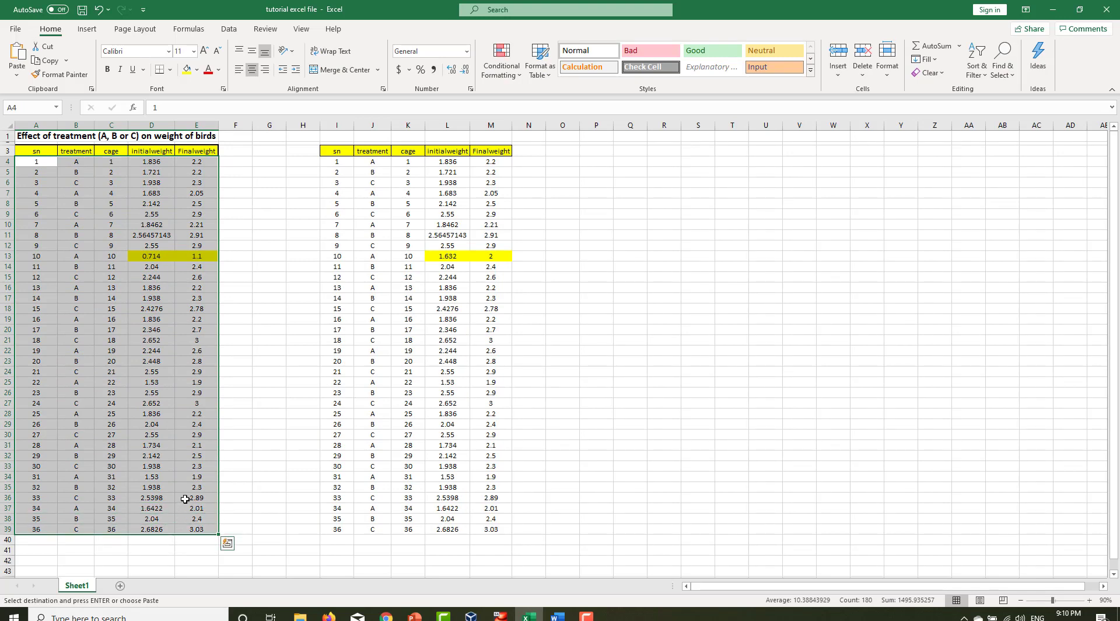
pyautogui.hotkey('ctrl', 'c')
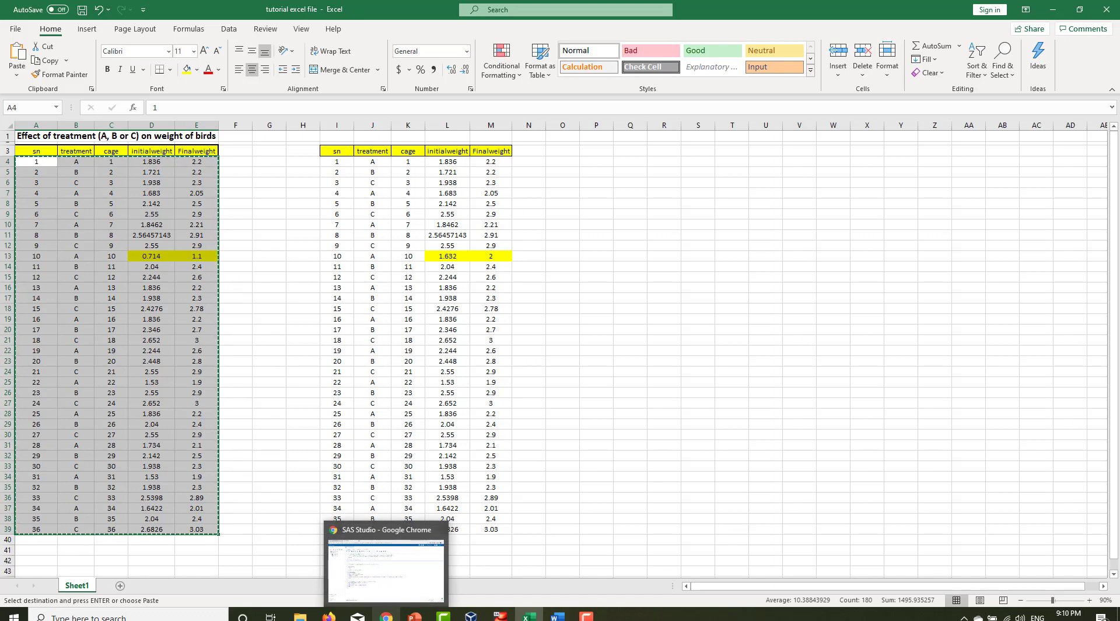
pyautogui.click(387, 617)
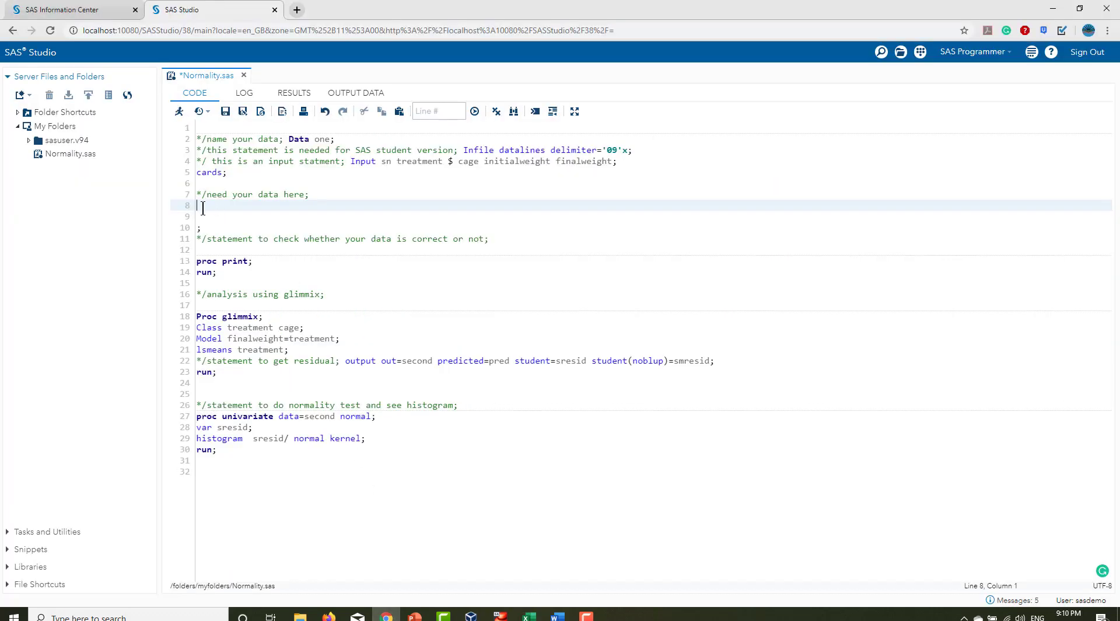
pyautogui.press('Return')
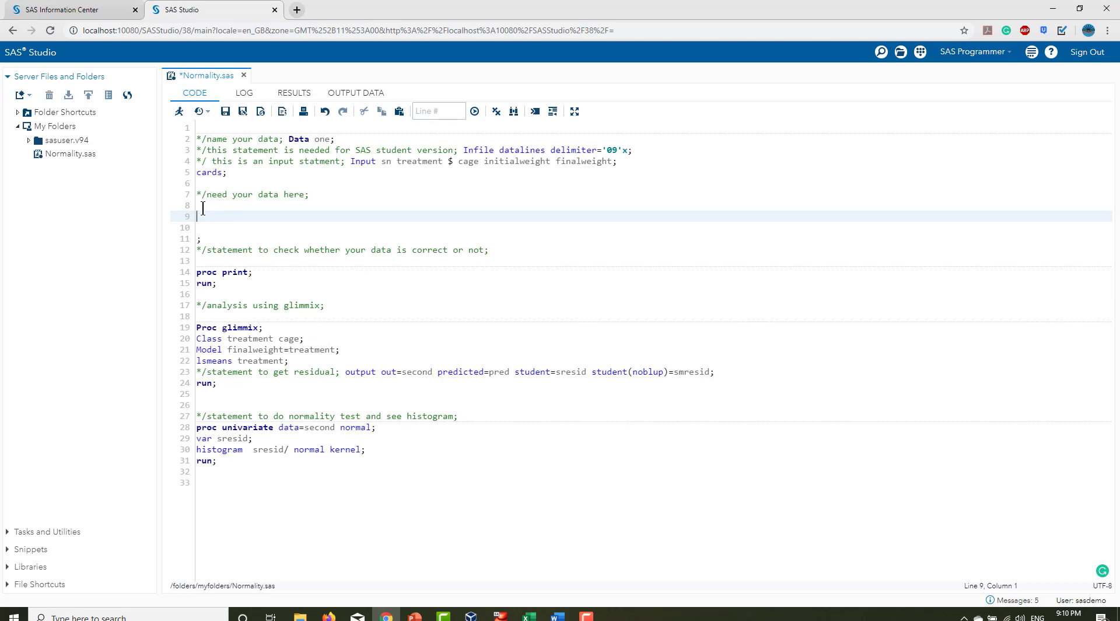
pyautogui.hotkey('ctrl', 'v')
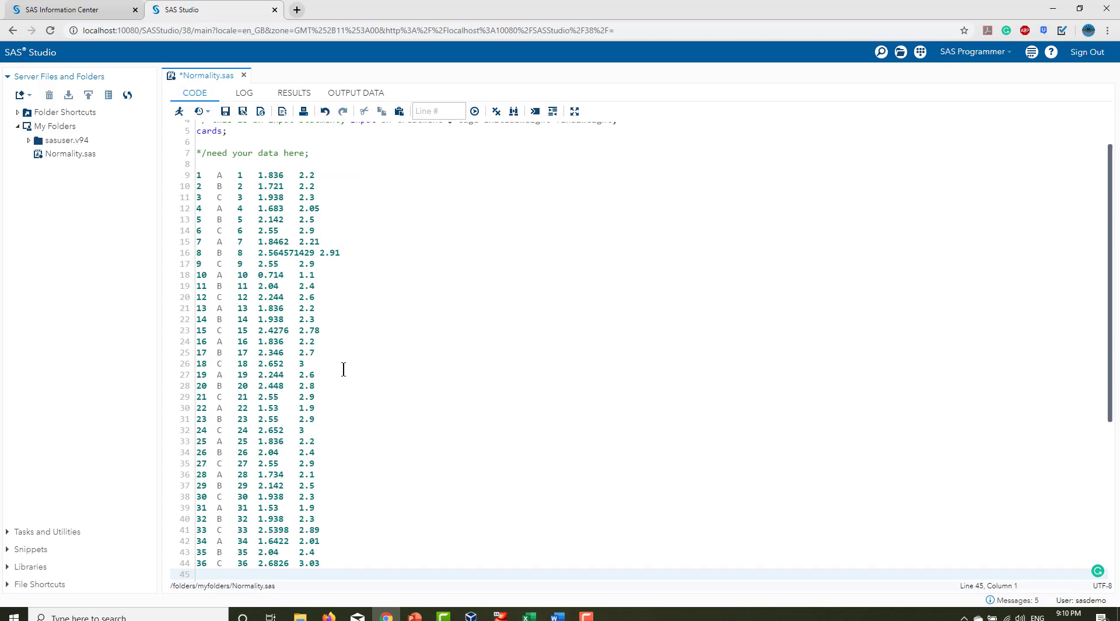
# - Run only the proc print and run statements to check the data
pyautogui.scroll(-8, 320, 374)
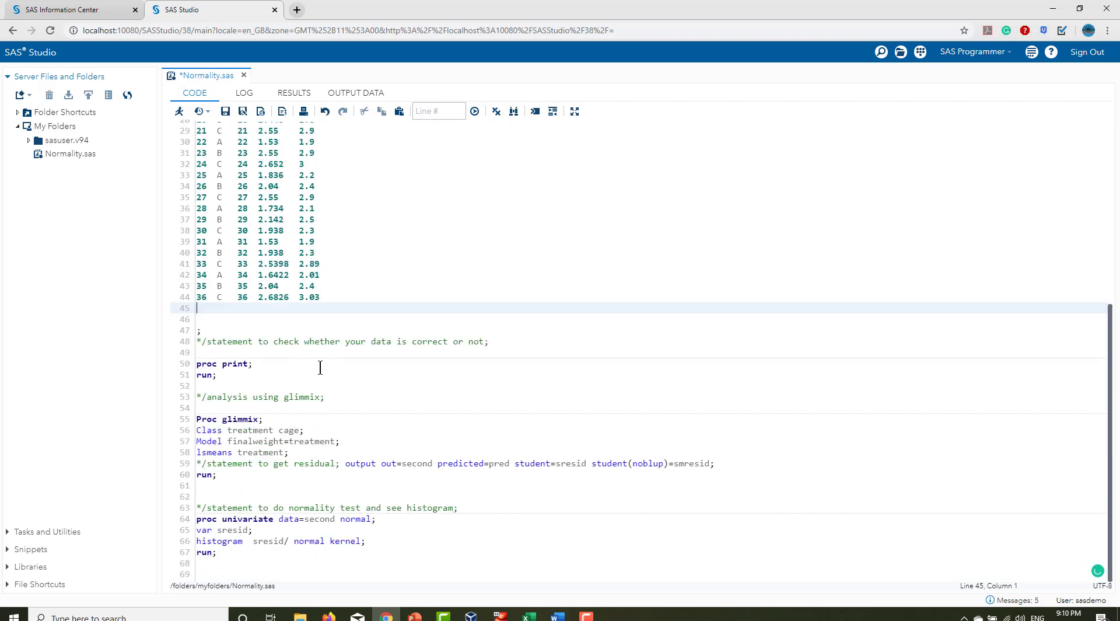
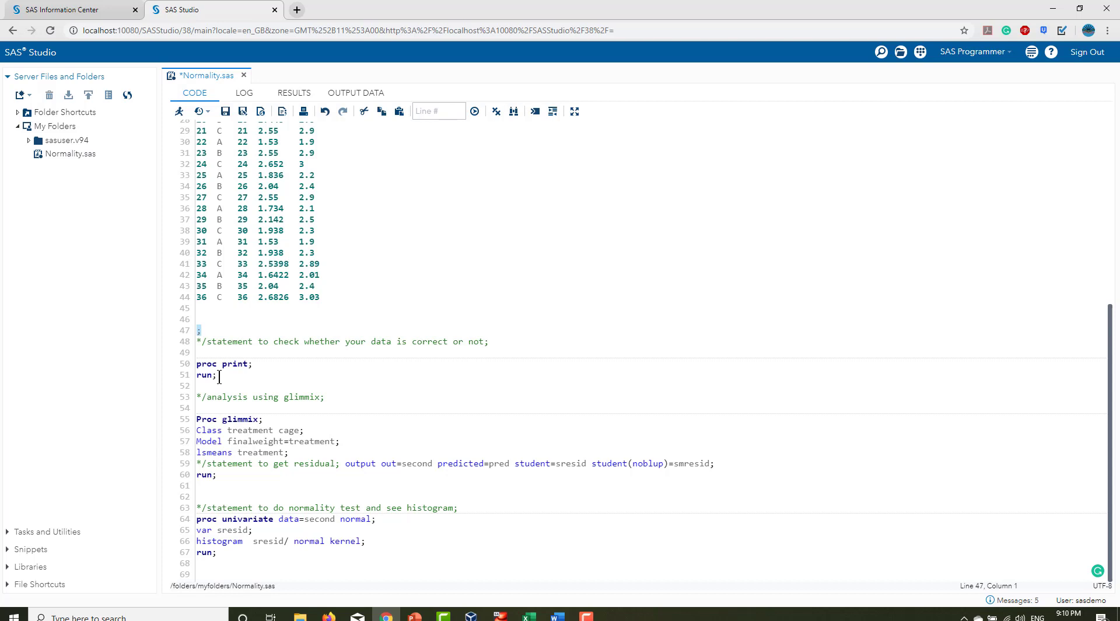
pyautogui.moveTo(219, 376); pyautogui.dragTo(194, 363)
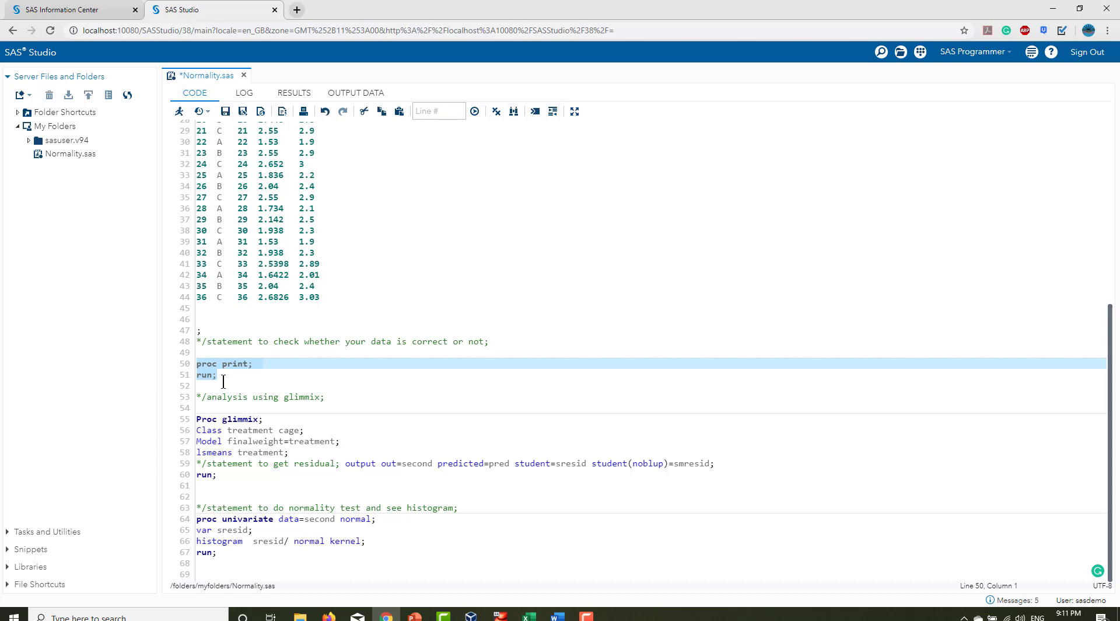
pyautogui.click(218, 376)
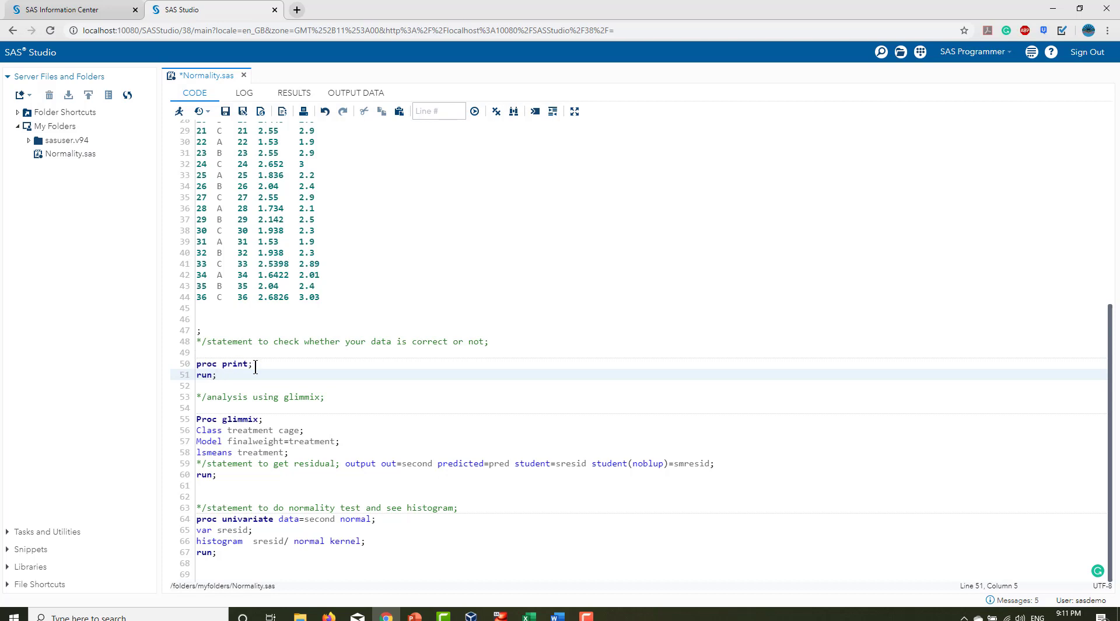
pyautogui.moveTo(217, 374); pyautogui.dragTo(196, 364)
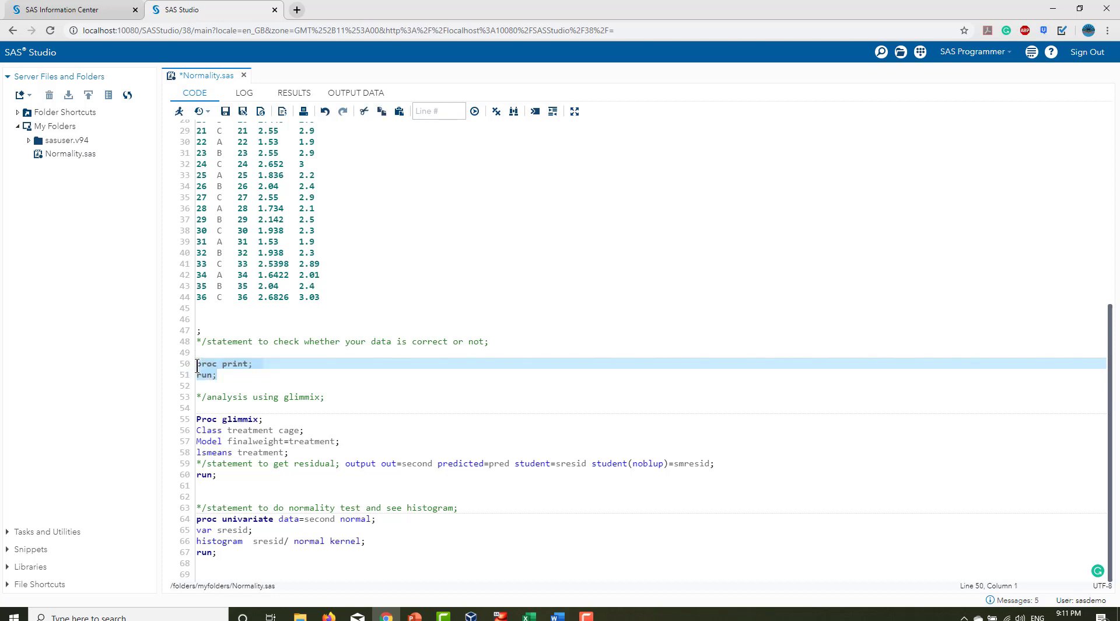
pyautogui.click(180, 113)
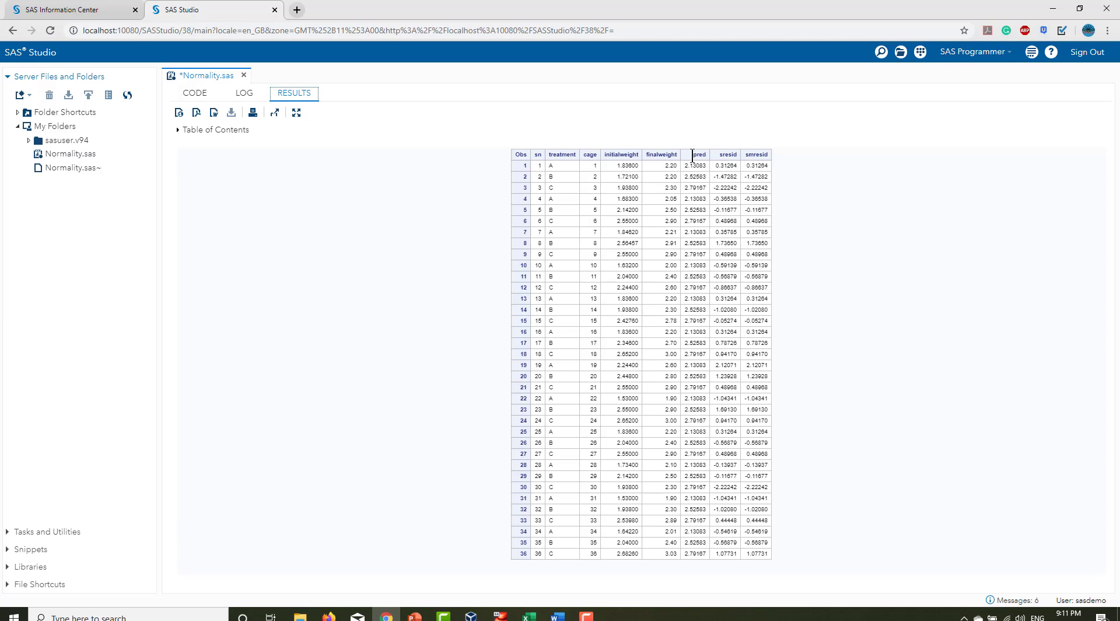
# - Examine the columns of the printed results table, from sn to finalweight and the pred, sresid and smresid columns
pyautogui.moveTo(690, 156); pyautogui.dragTo(726, 221)
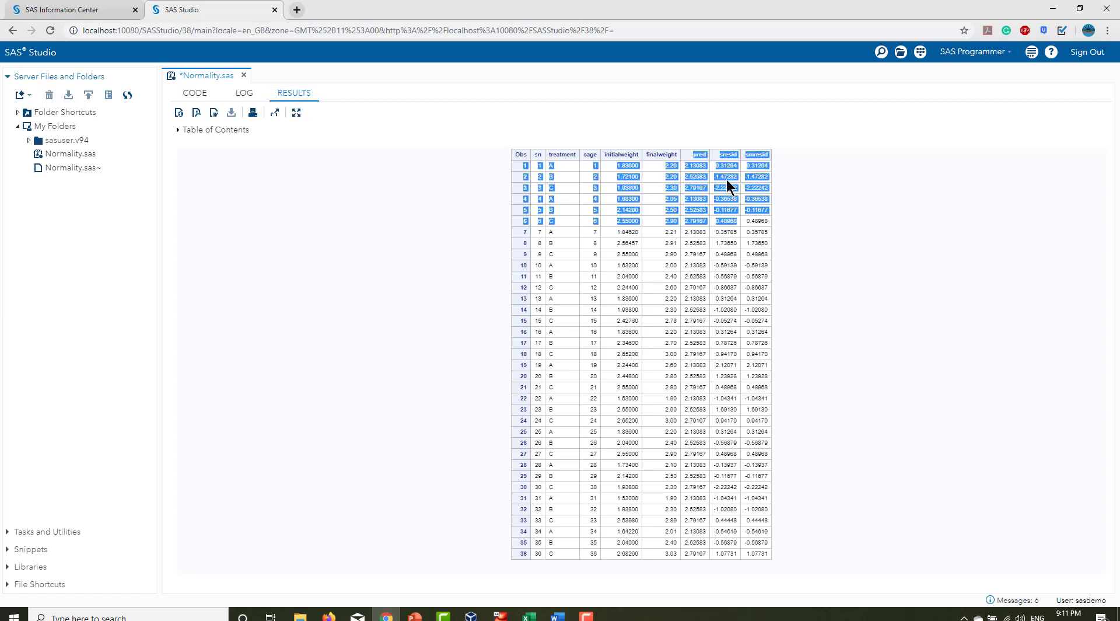
pyautogui.click(700, 152)
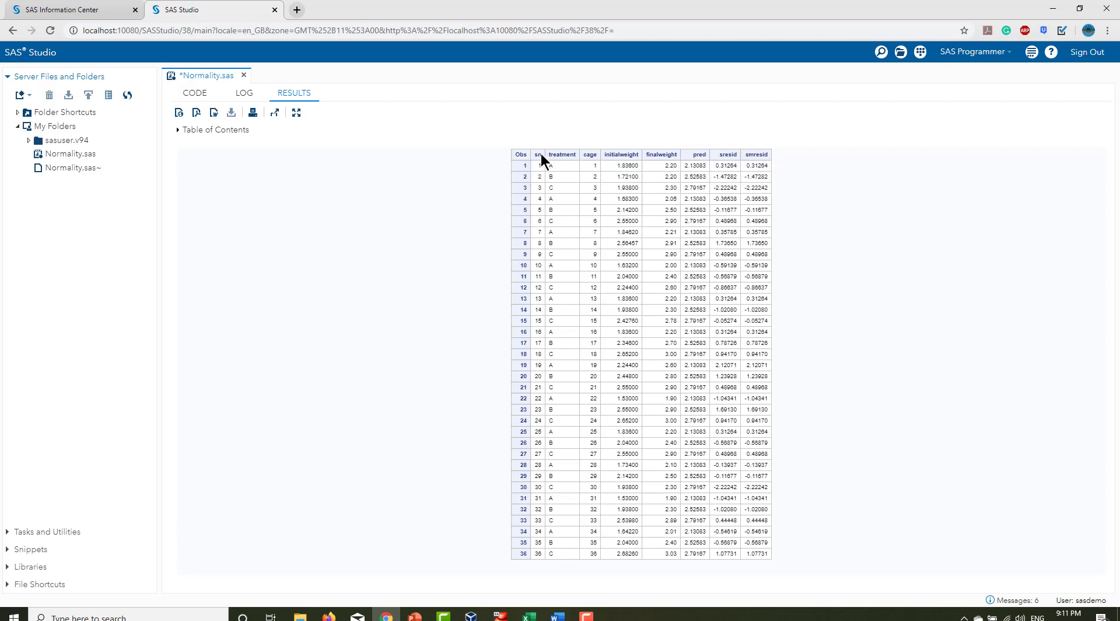
pyautogui.moveTo(535, 152); pyautogui.dragTo(678, 156)
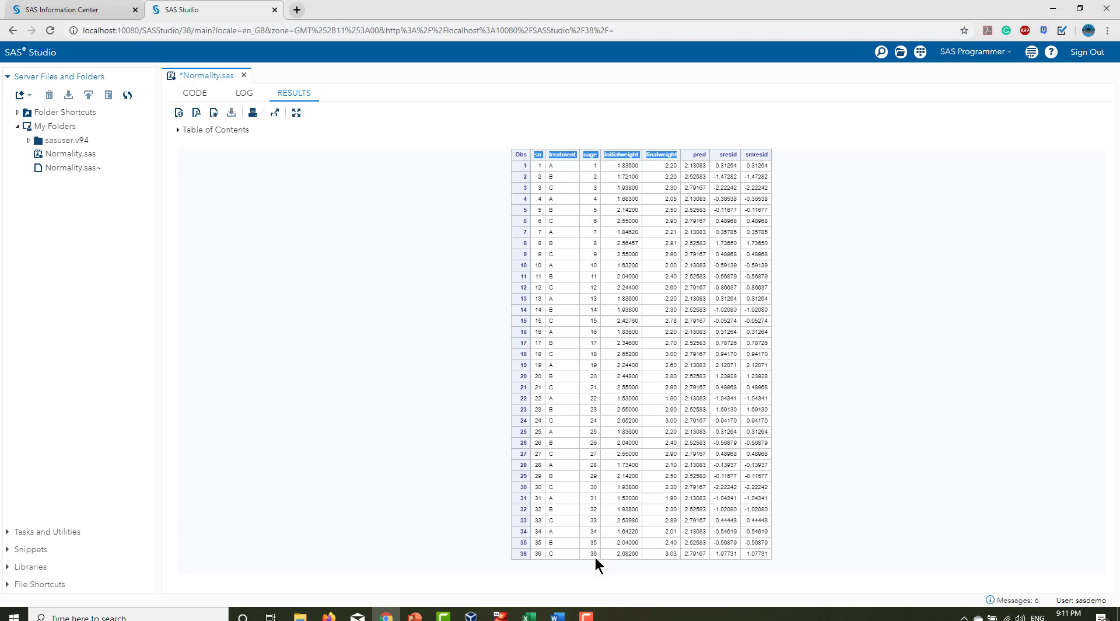
# - Return to the program code and review the glimmix analysis block, including the residual comment and the output out=second statement
pyautogui.click(562, 253)
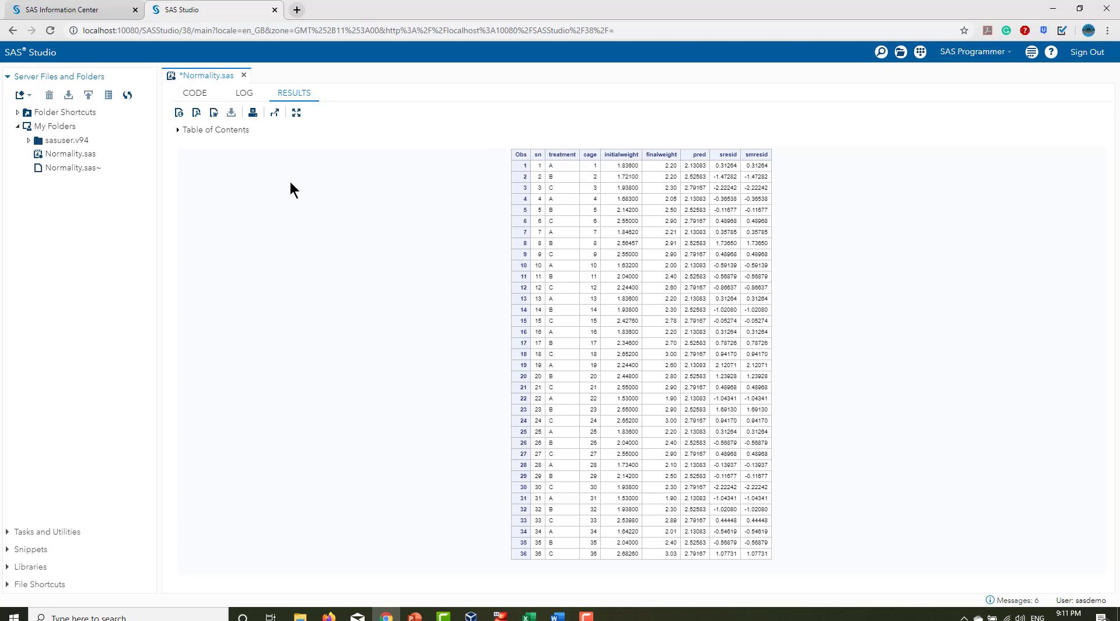
pyautogui.click(195, 96)
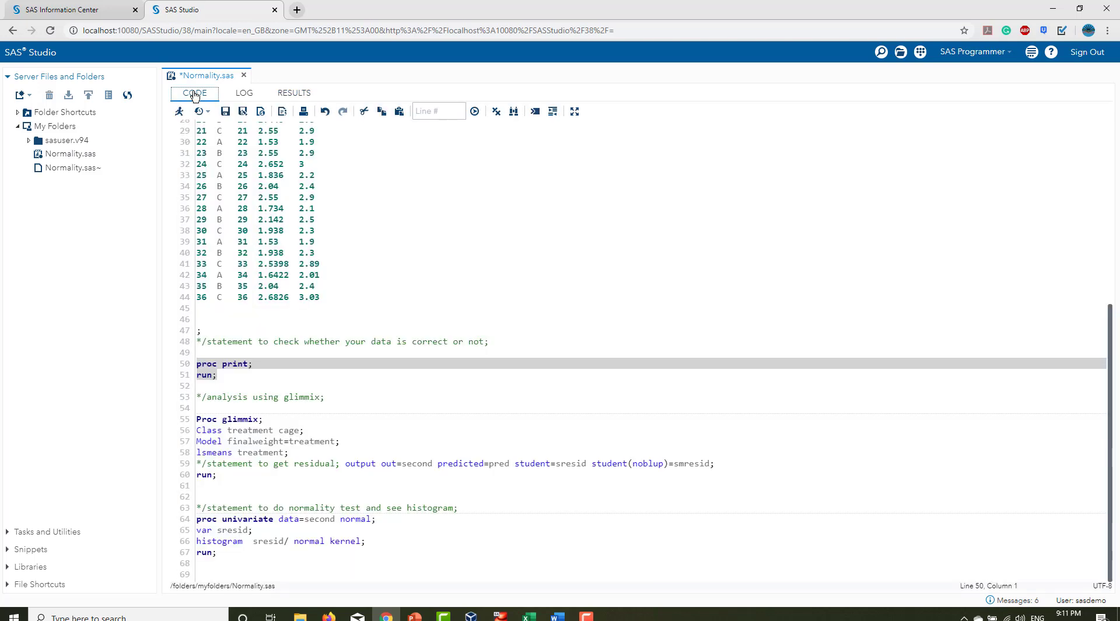
pyautogui.click(230, 376)
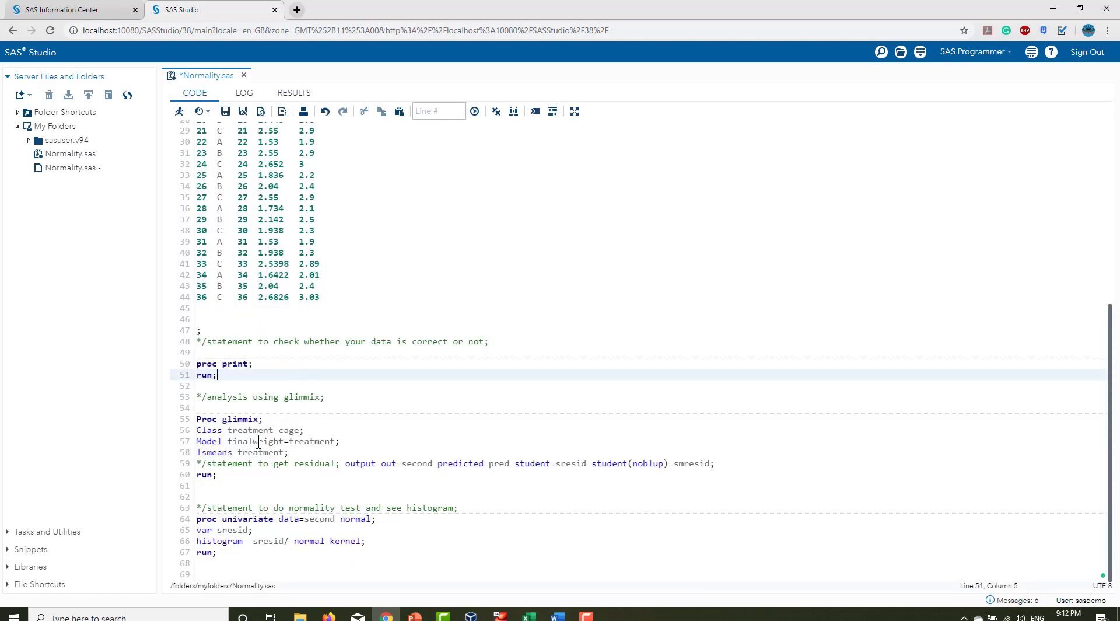
pyautogui.tripleClick(200, 396)
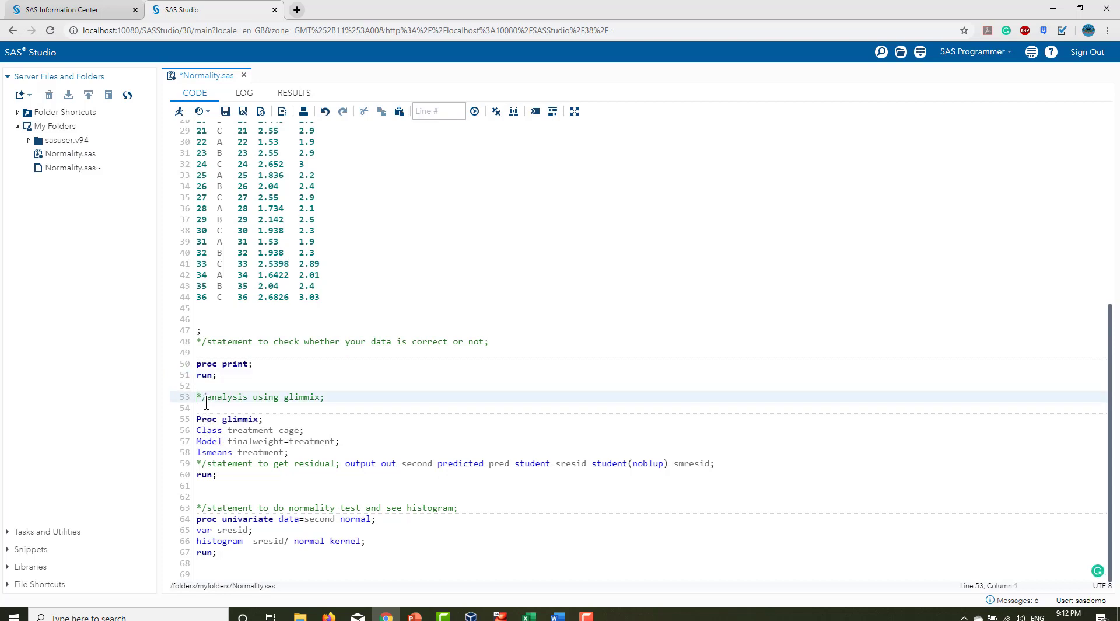
pyautogui.keyDown('shift'); pyautogui.click(229, 474); pyautogui.keyUp('shift')
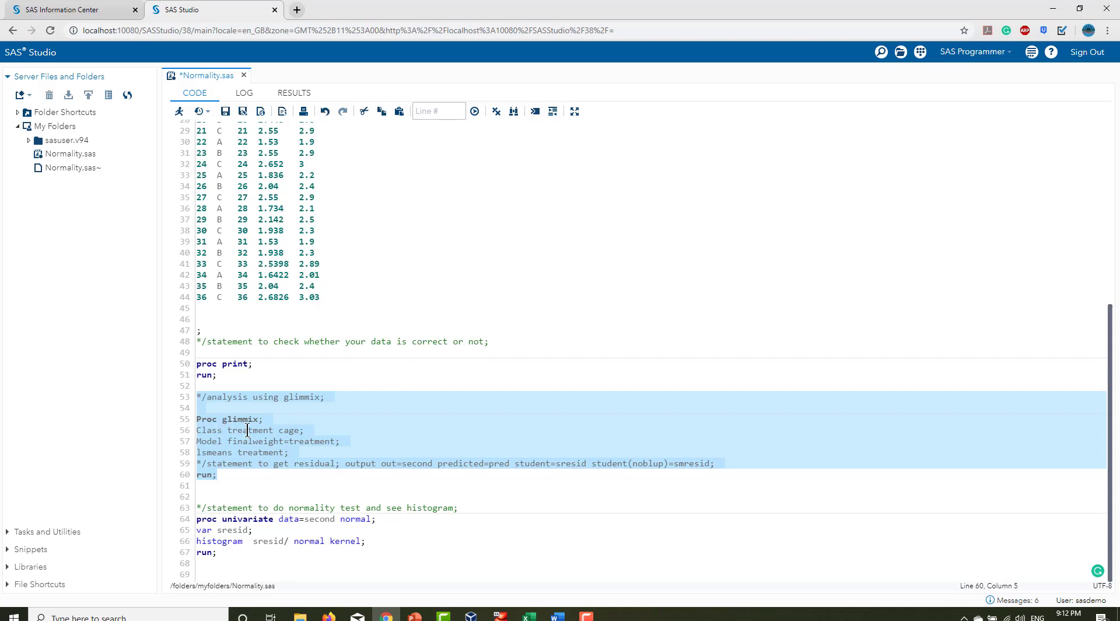
pyautogui.click(222, 420)
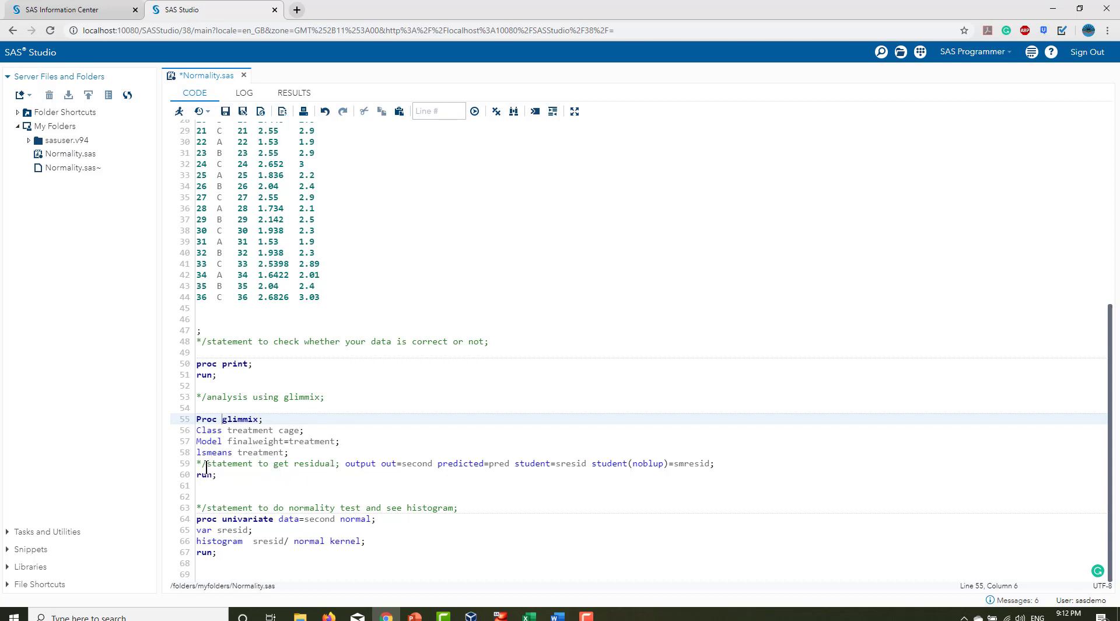
pyautogui.moveTo(196, 464); pyautogui.dragTo(341, 468)
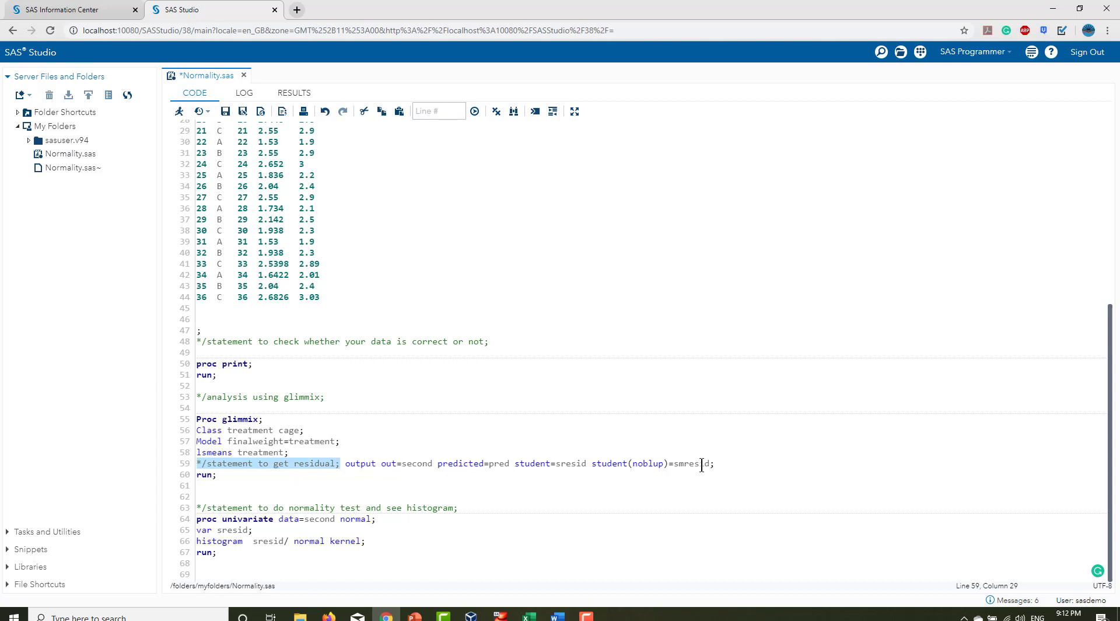
pyautogui.moveTo(721, 463); pyautogui.dragTo(345, 458)
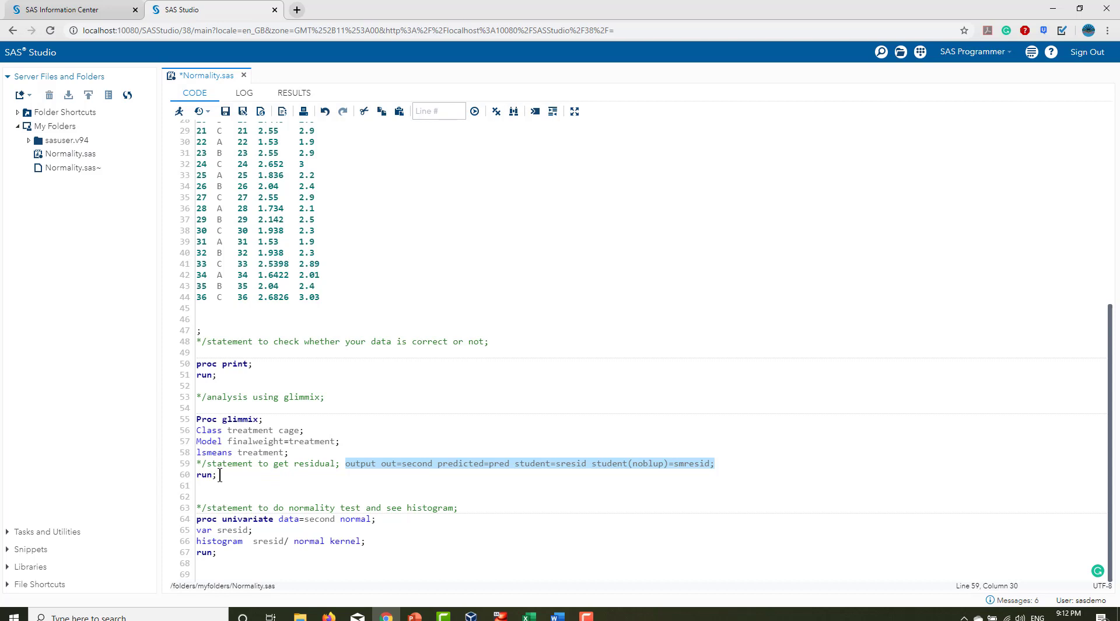
# - Run only the Proc glimmix block through its run statement and examine the treatment p-value under Type III Tests of Fixed Effects
pyautogui.moveTo(220, 475); pyautogui.dragTo(198, 420)
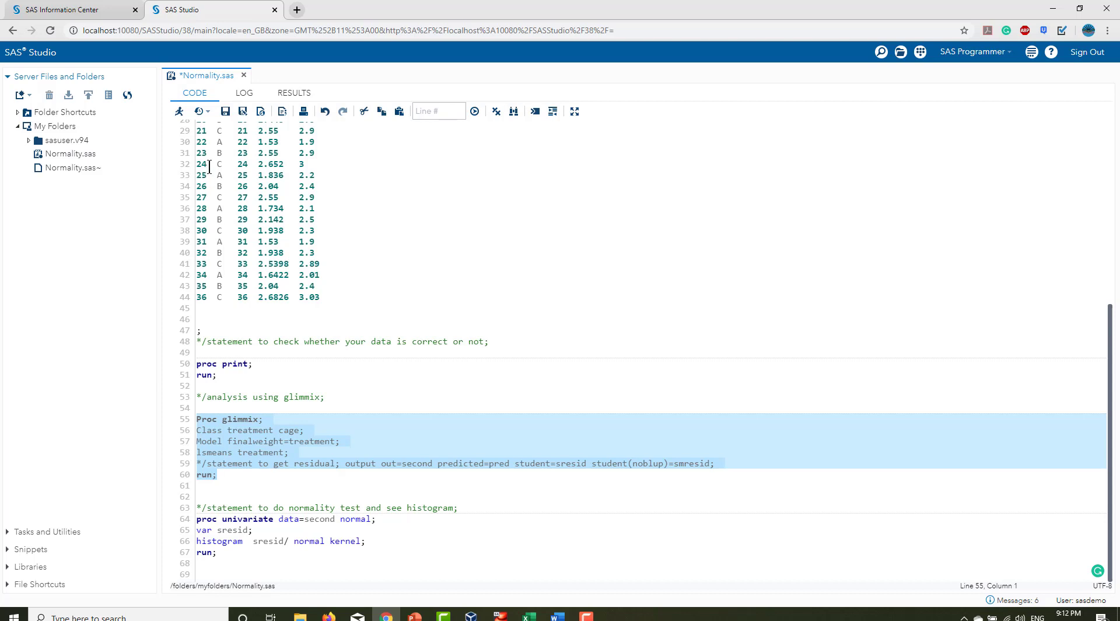
pyautogui.click(179, 112)
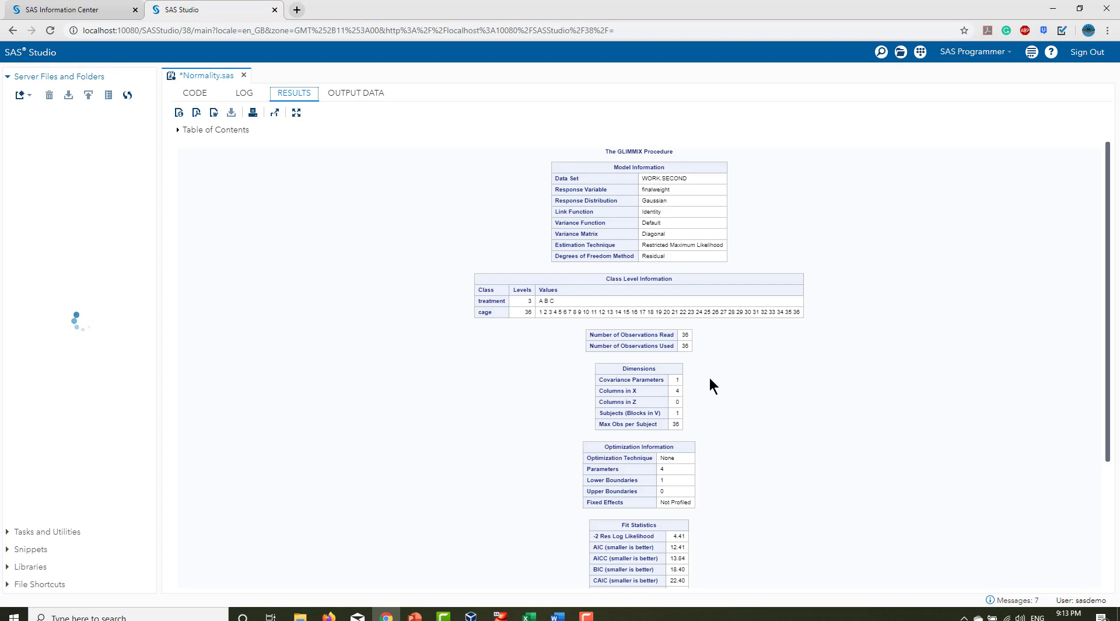
pyautogui.scroll(-3, 709, 376)
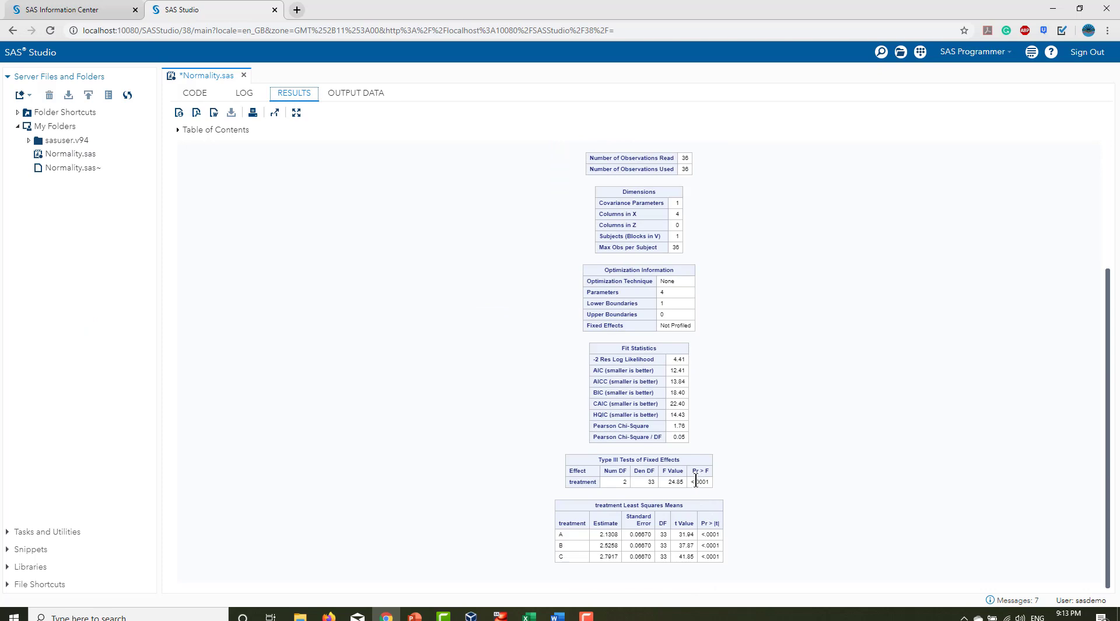
pyautogui.moveTo(693, 481); pyautogui.dragTo(703, 481)
pyautogui.moveTo(598, 459); pyautogui.dragTo(683, 463)
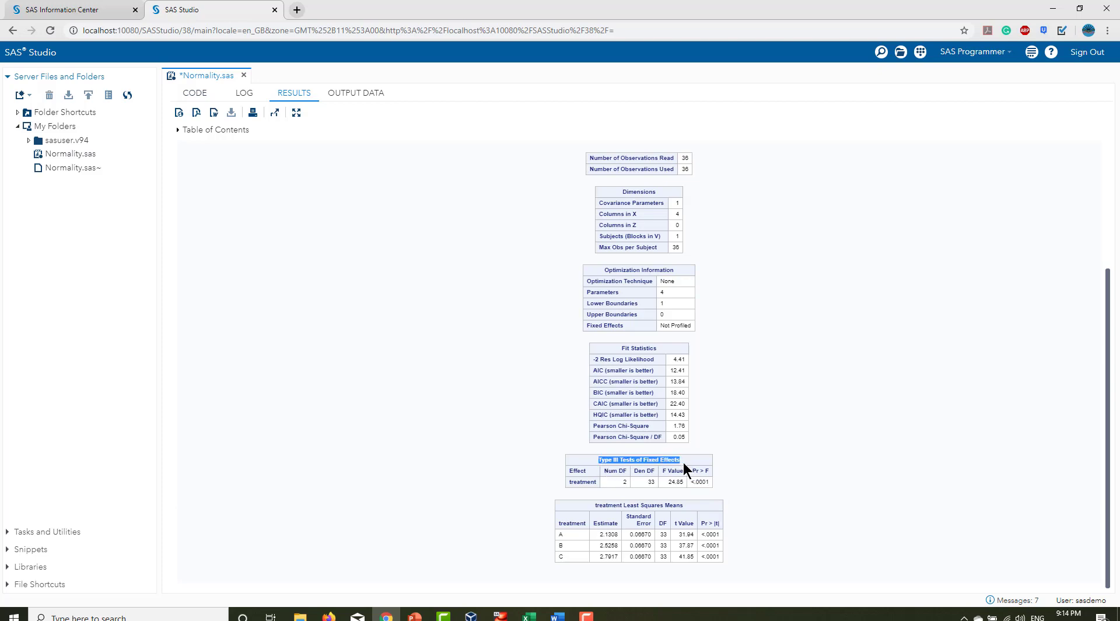
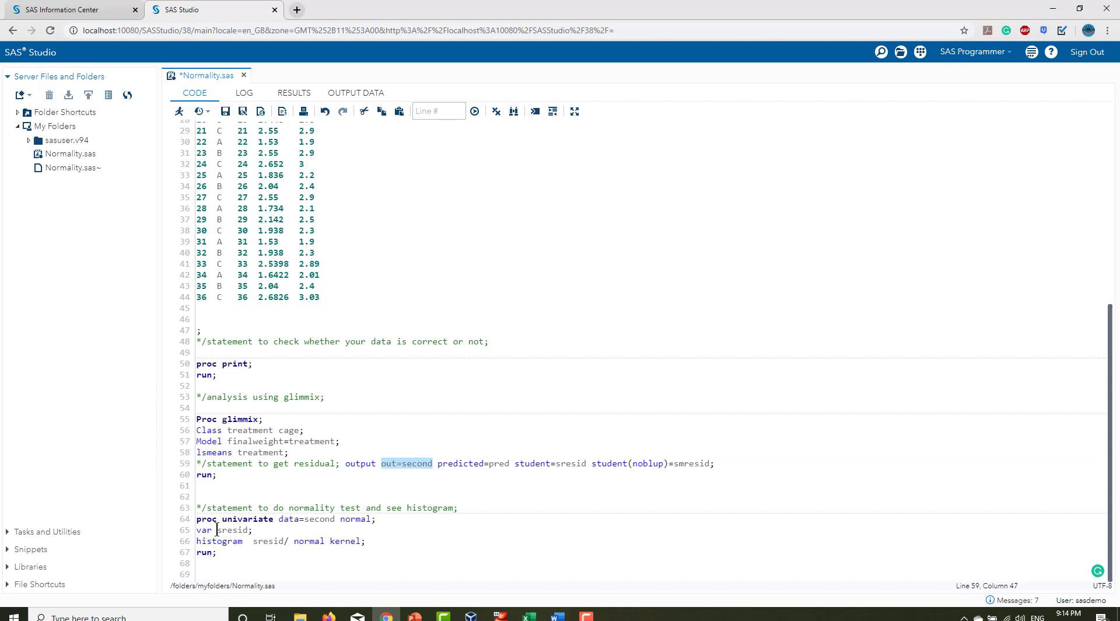
# - Run only the proc univariate block with the normality test and histogram for sresid
pyautogui.moveTo(217, 530); pyautogui.dragTo(282, 545)
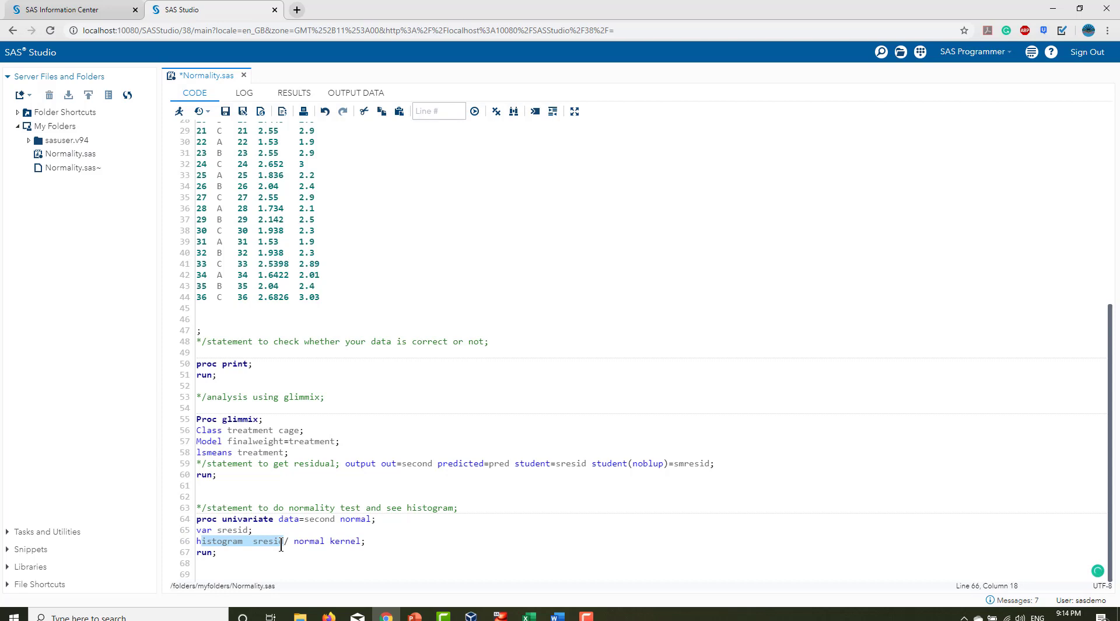
pyautogui.click(219, 552)
pyautogui.moveTo(218, 553); pyautogui.dragTo(195, 499)
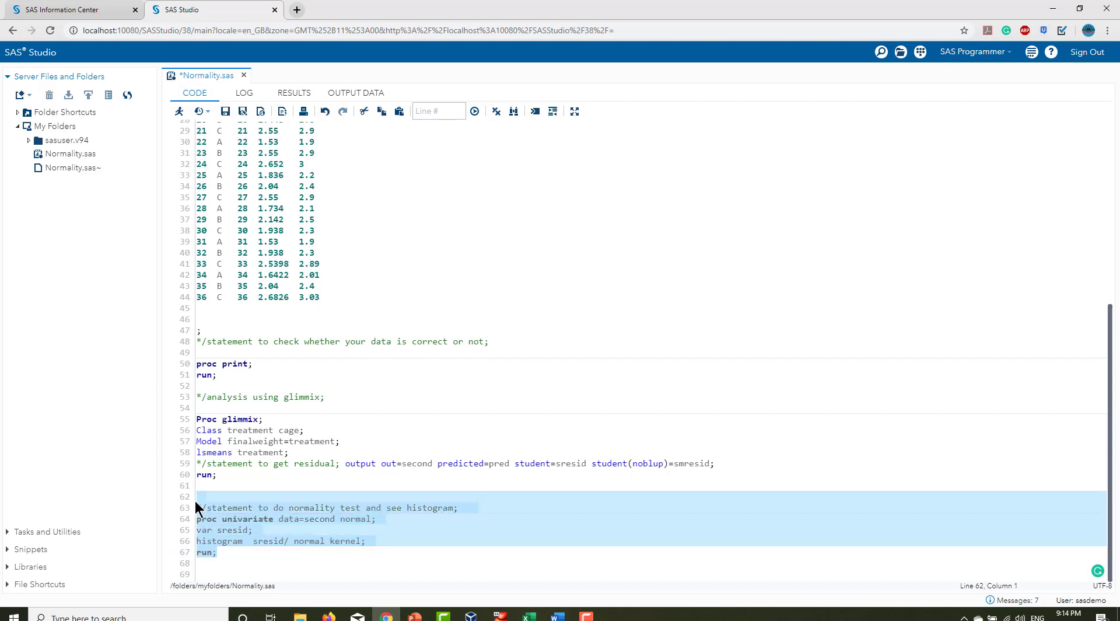
pyautogui.click(179, 111)
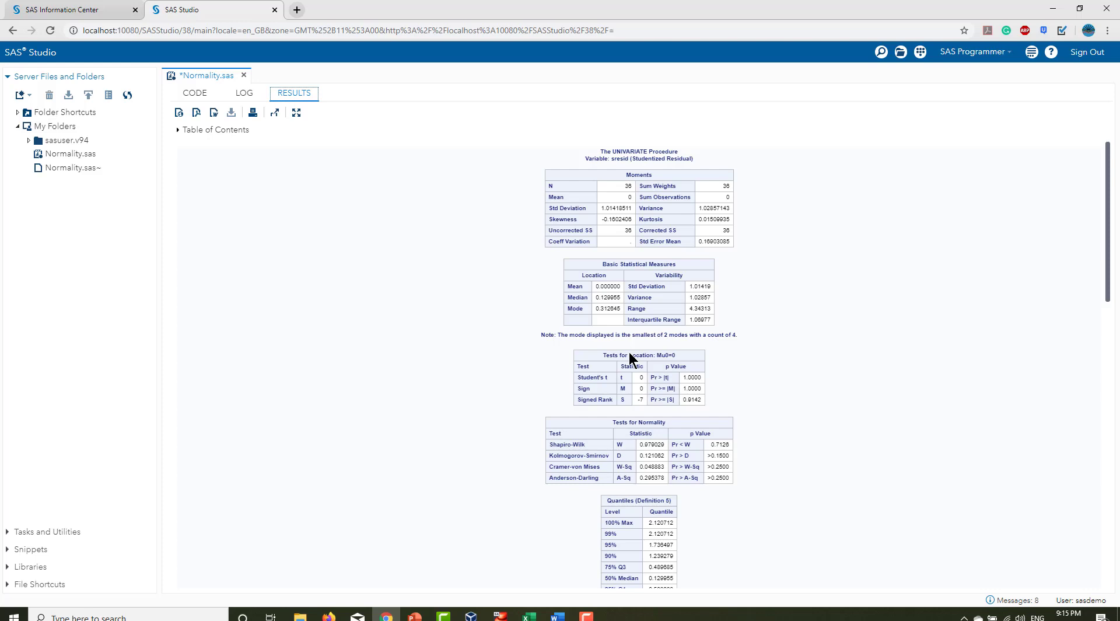
# - Look through the univariate results, from the Moments table past the sresid histogram to the normal distribution quantiles
pyautogui.scroll(-8, 629, 355)
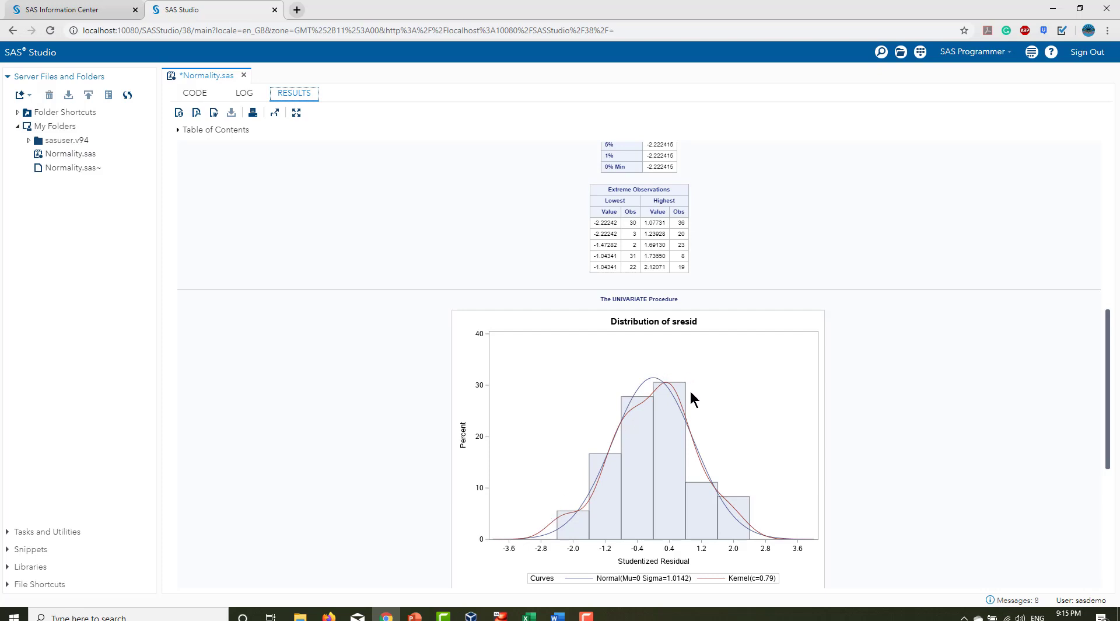
pyautogui.scroll(-3, 730, 484)
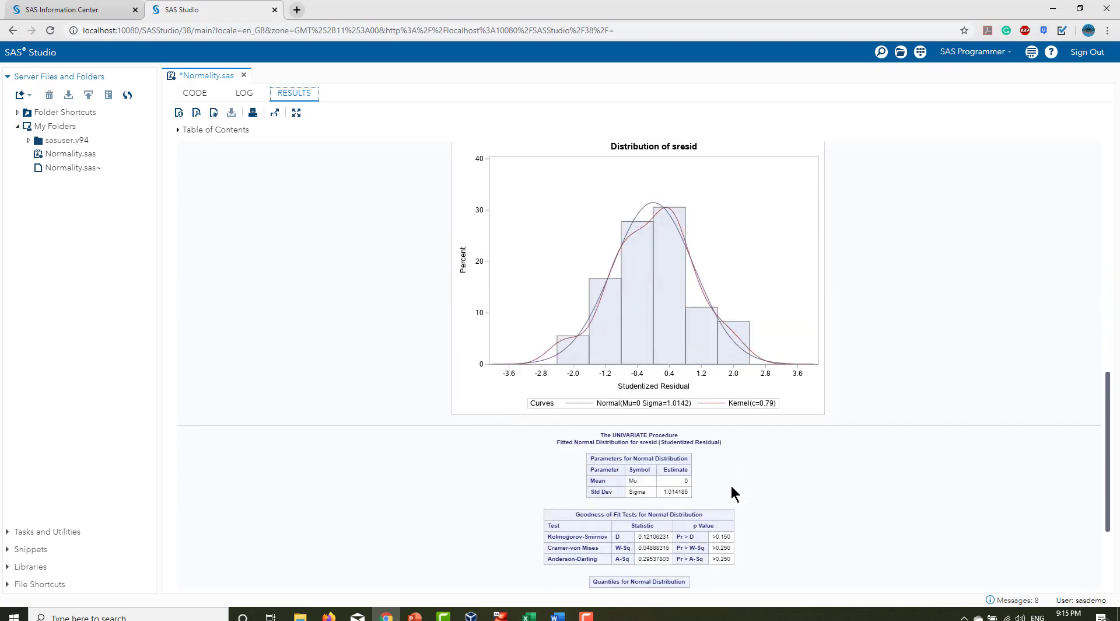
pyautogui.scroll(-3, 731, 488)
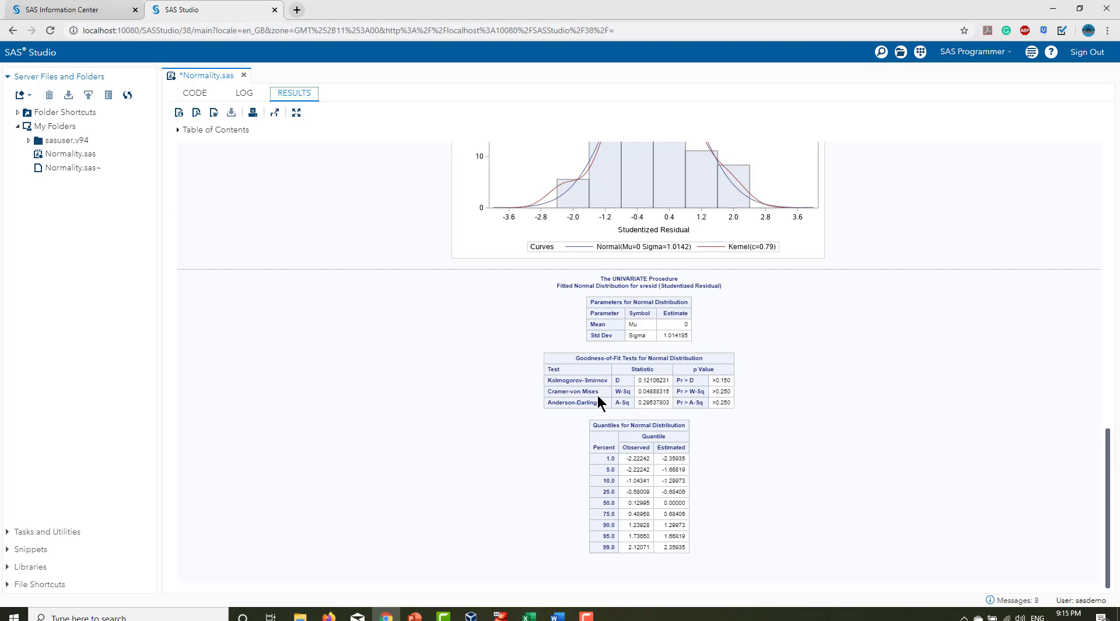
pyautogui.scroll(2, 598, 400)
pyautogui.scroll(7, 598, 396)
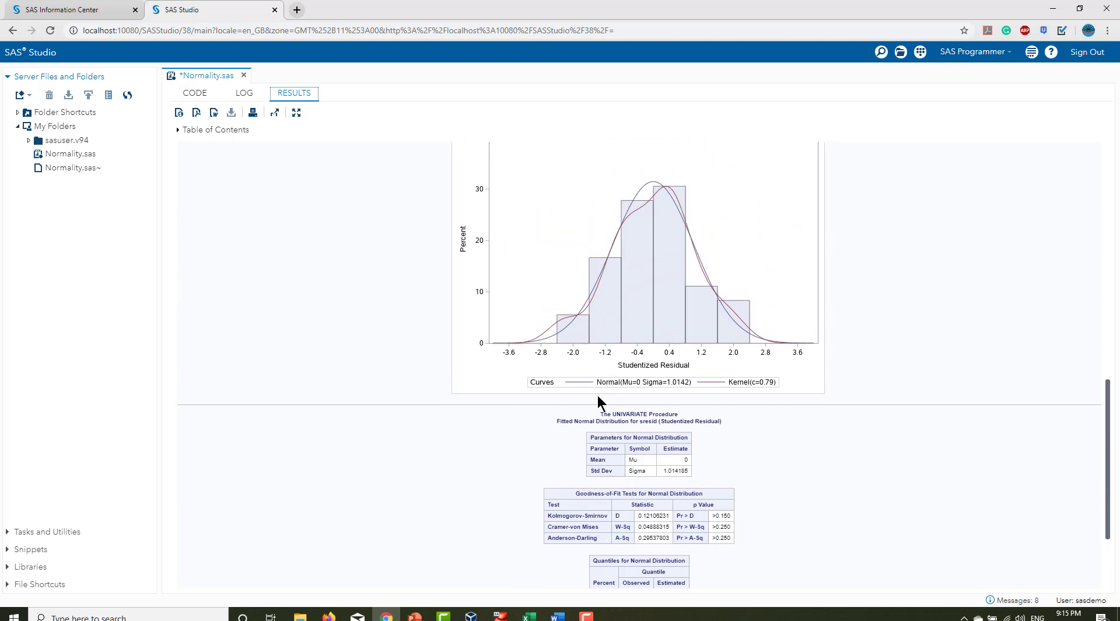
# - Examine the Shapiro-Wilk test and its p-value in the Tests for Normality table
pyautogui.scroll(1, 597, 394)
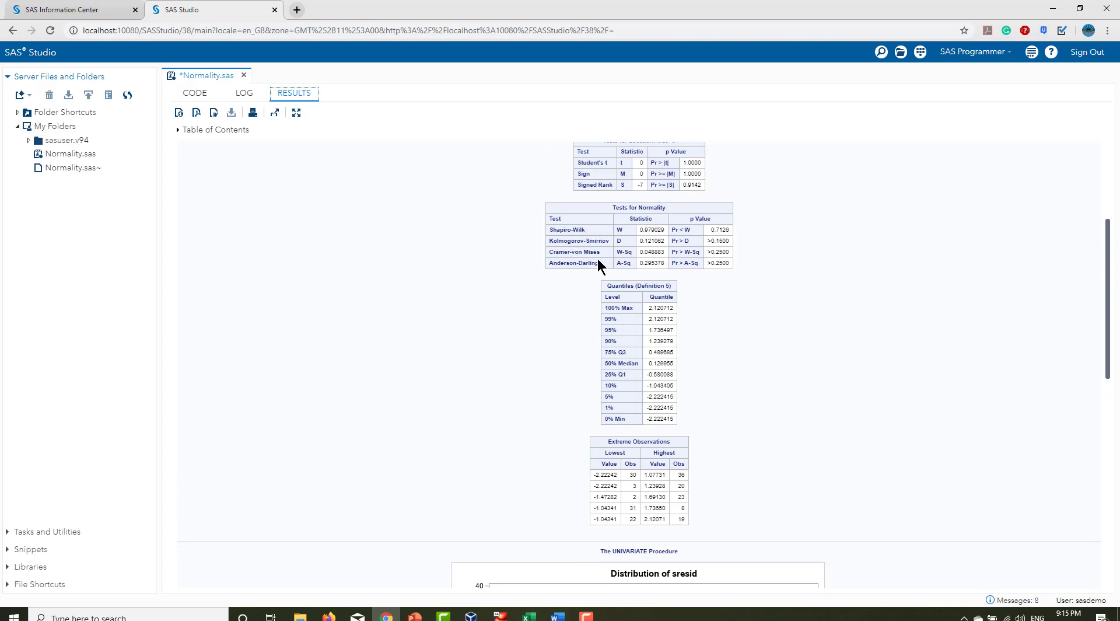
pyautogui.scroll(1, 597, 261)
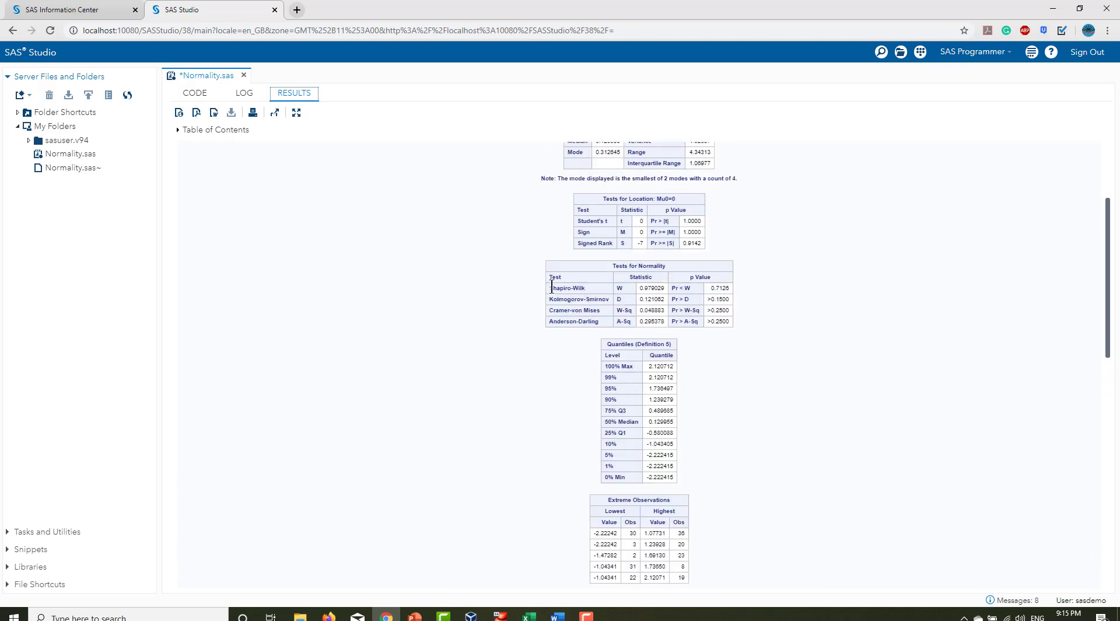
pyautogui.moveTo(550, 288); pyautogui.dragTo(590, 289)
pyautogui.moveTo(673, 288); pyautogui.dragTo(728, 286)
pyautogui.scroll(2, 738, 333)
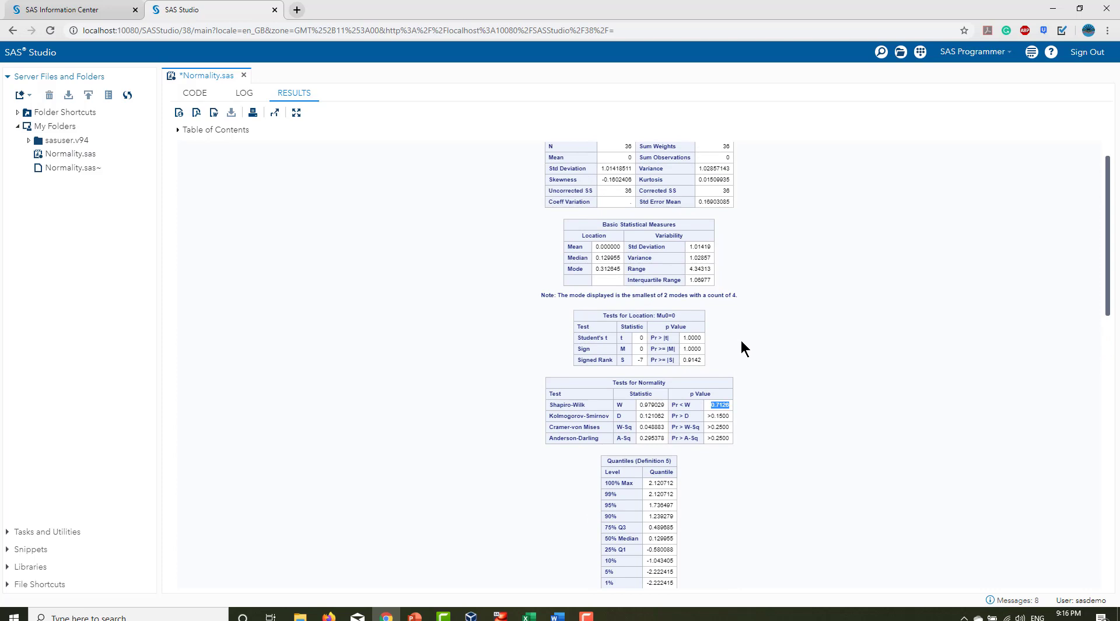
pyautogui.scroll(1, 742, 343)
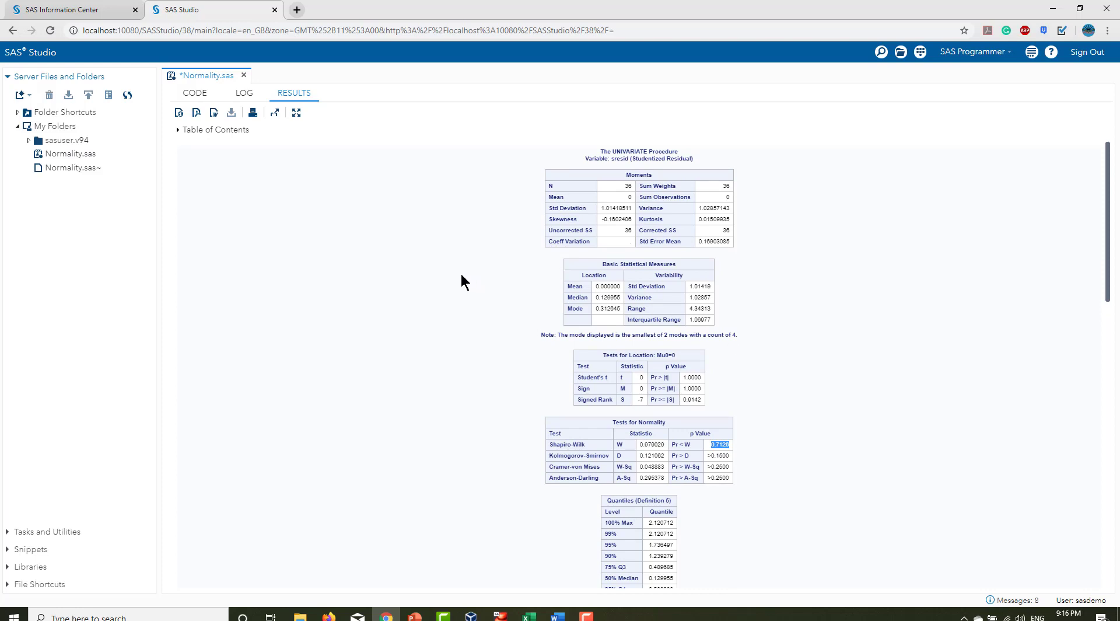
# - Inspect the sresid histogram with its normal and kernel curves and the fitted normal distribution tables below it
pyautogui.scroll(-1, 633, 423)
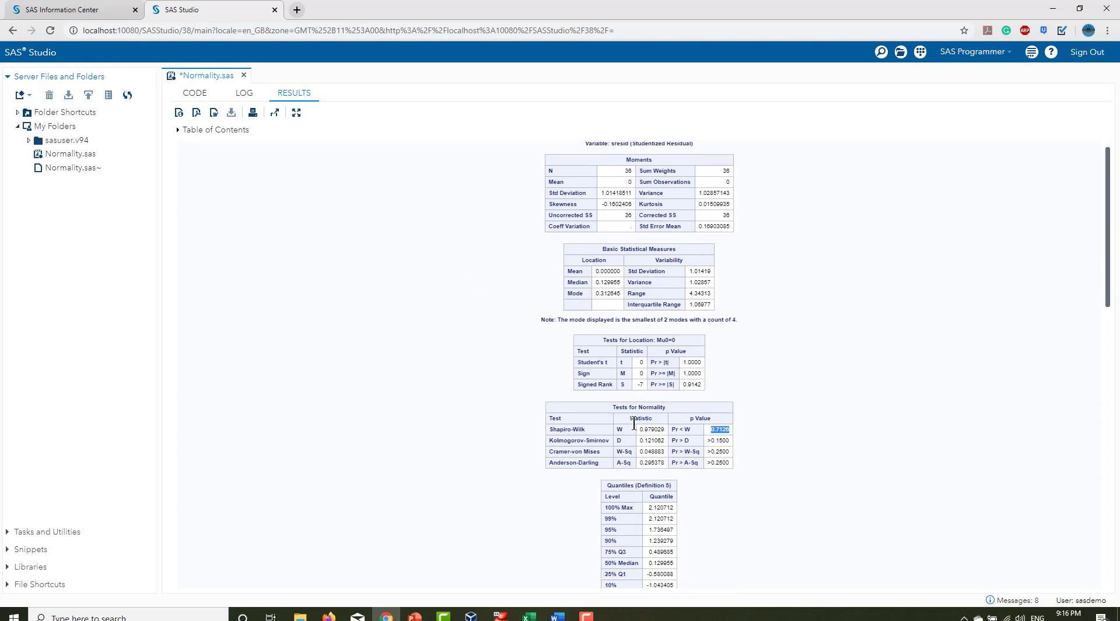
pyautogui.scroll(-8, 633, 423)
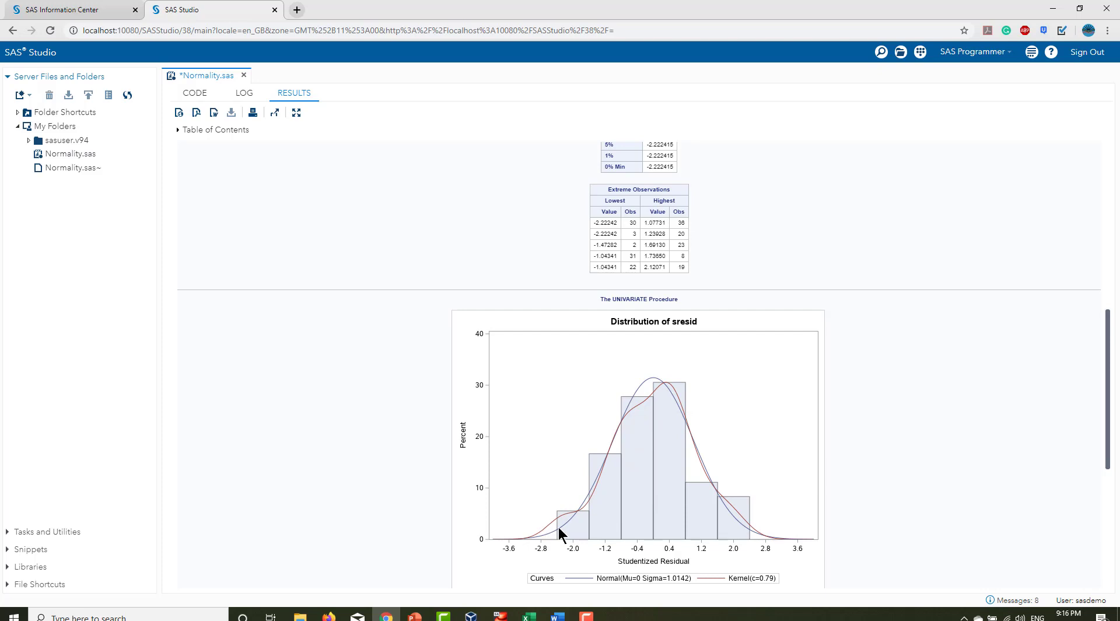
pyautogui.scroll(-2, 760, 473)
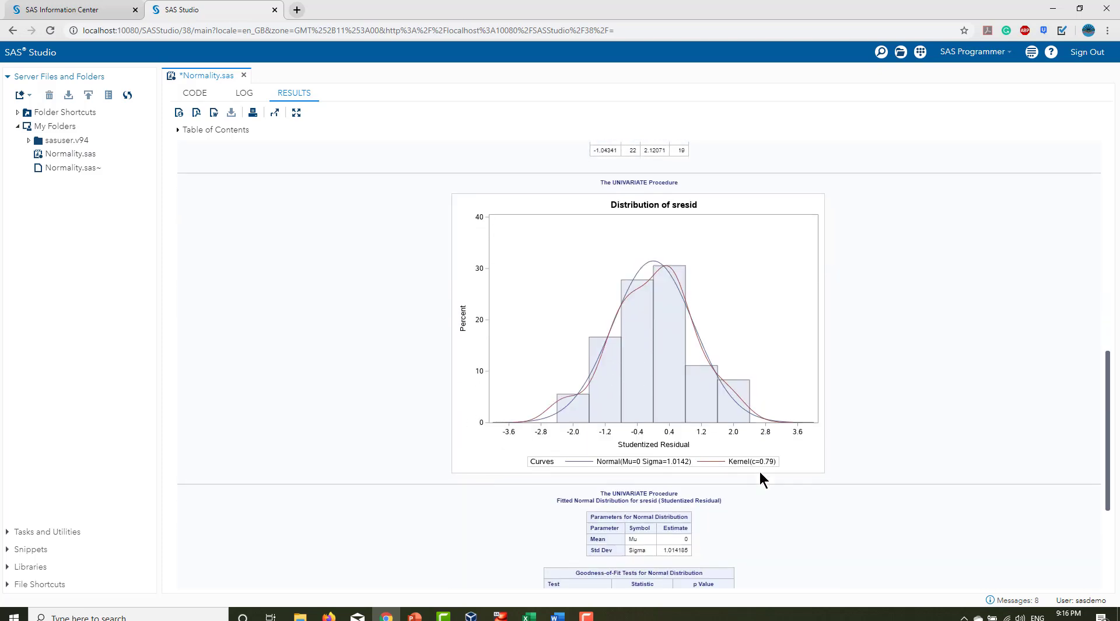
pyautogui.scroll(-3, 760, 478)
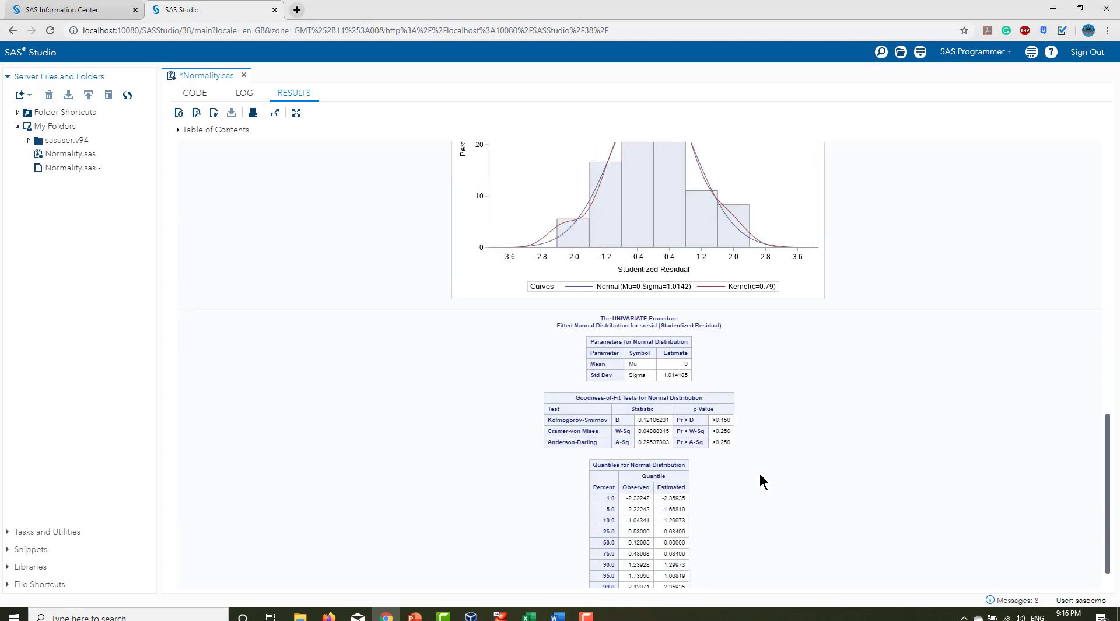
pyautogui.scroll(-1, 760, 476)
pyautogui.scroll(15, 761, 475)
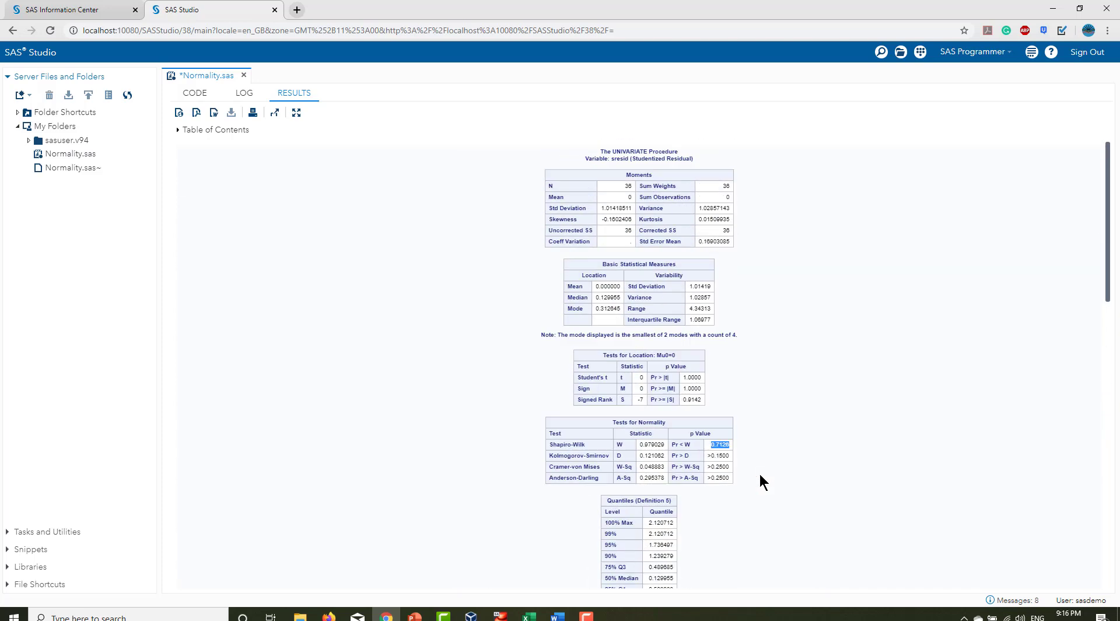
# - Return to the program code and view the data rows below the "need your data here" comment
pyautogui.click(195, 92)
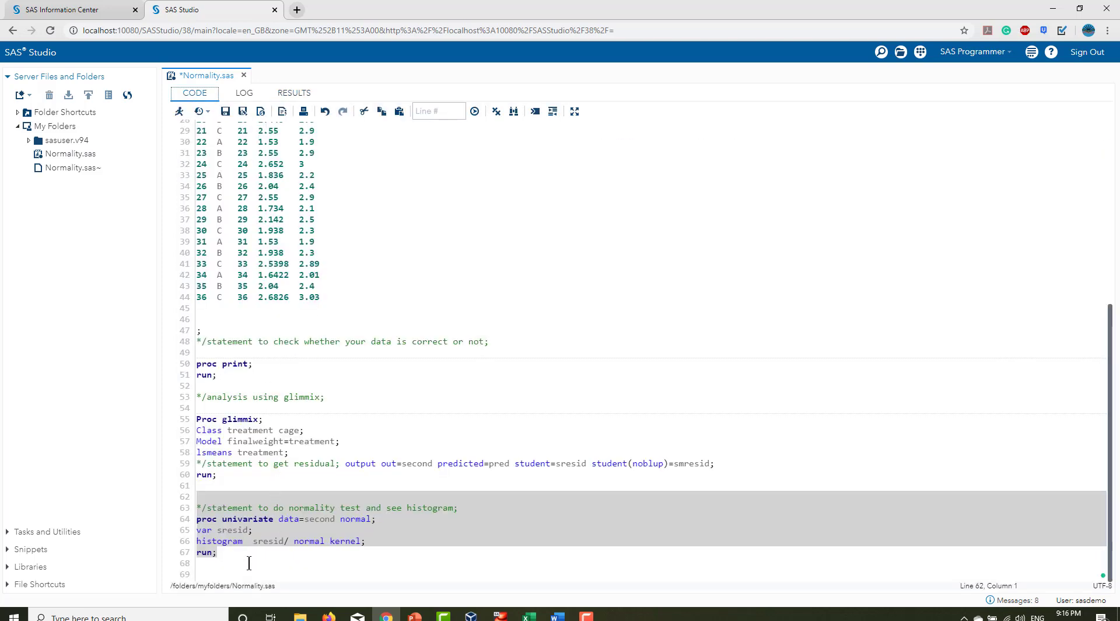
pyautogui.scroll(5, 326, 315)
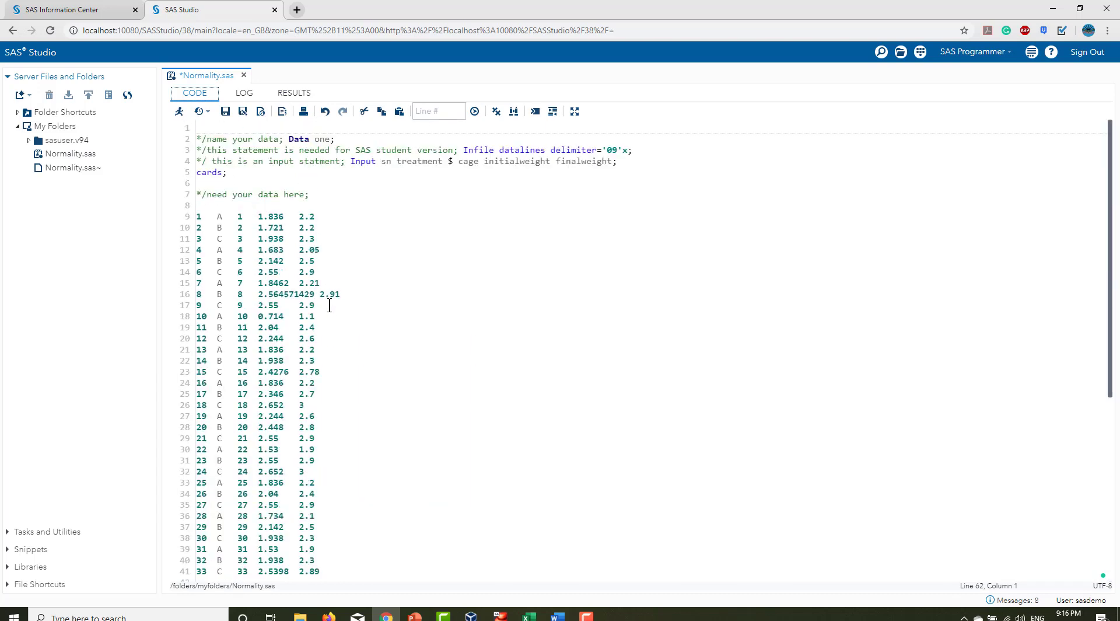